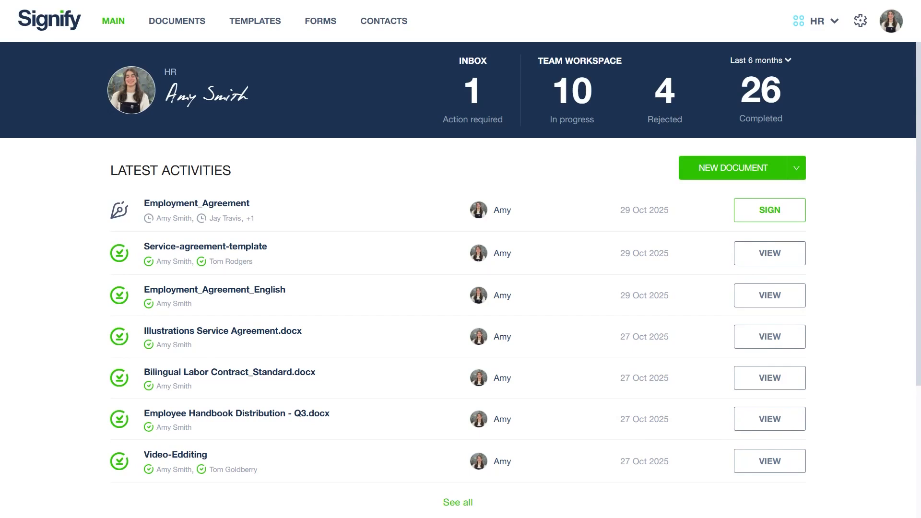
- Create a new template and upload the Employment_Agreement document to it
click(263, 25)
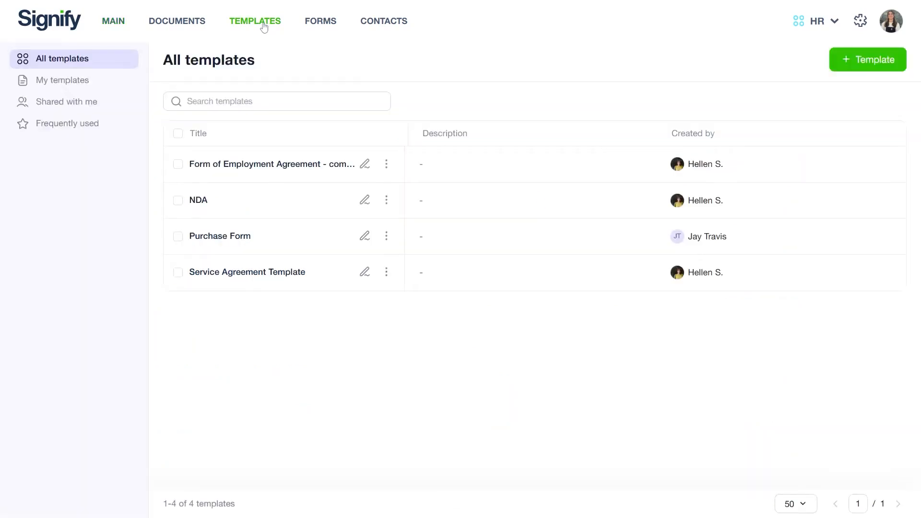
click(876, 65)
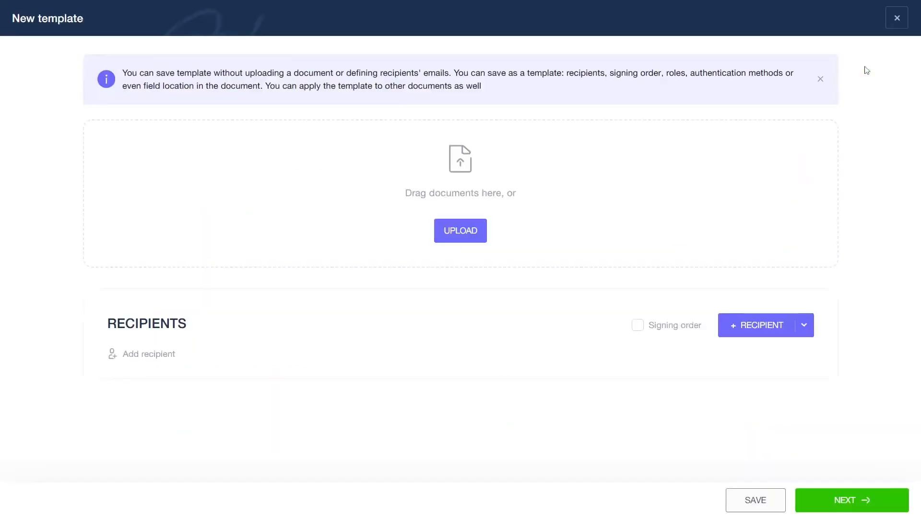
click(441, 239)
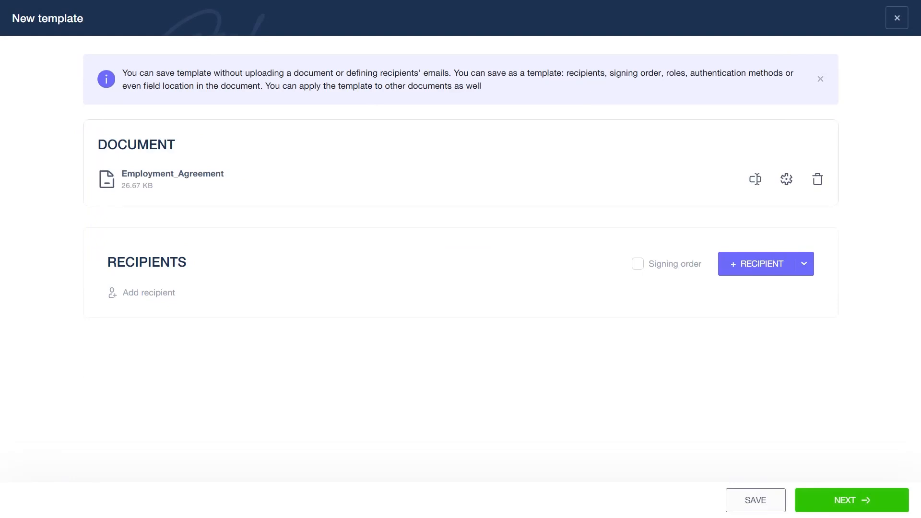
- Add three recipients to the template and fill the first one with the sender's own saved contact
click(144, 295)
click(149, 335)
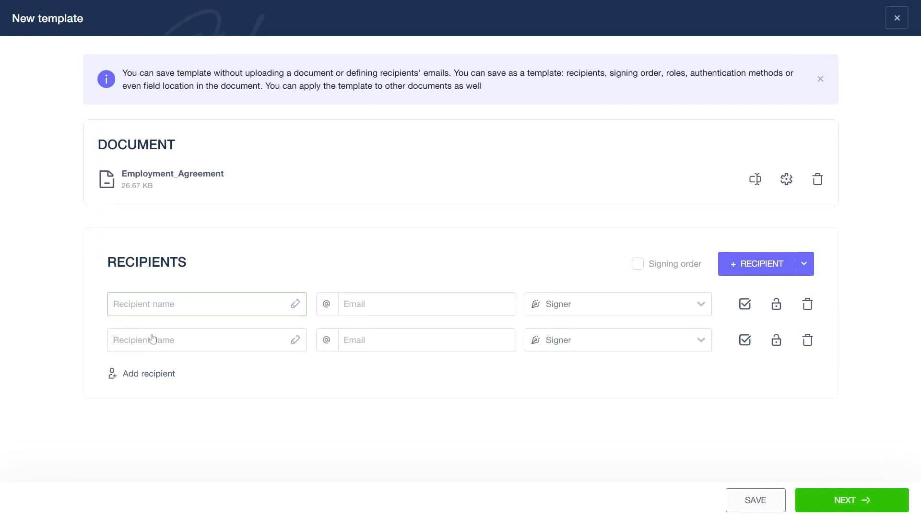
click(153, 374)
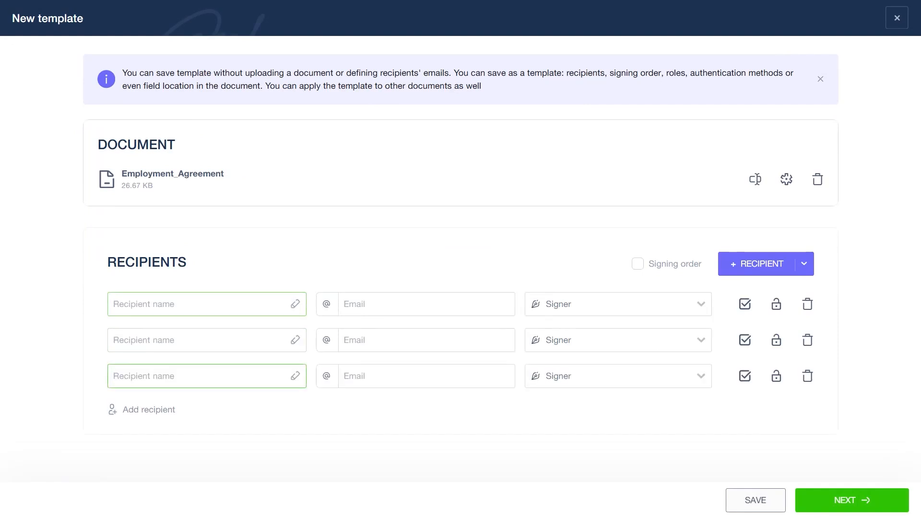
click(192, 304)
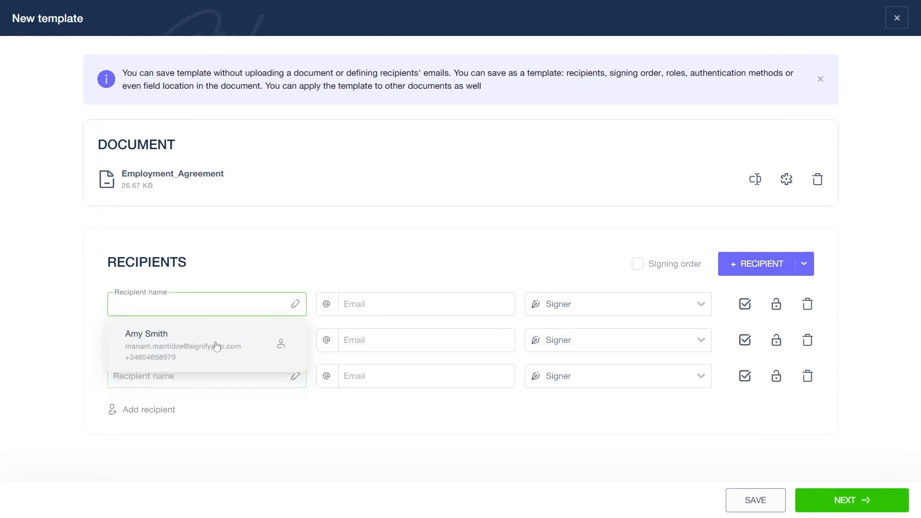
click(217, 346)
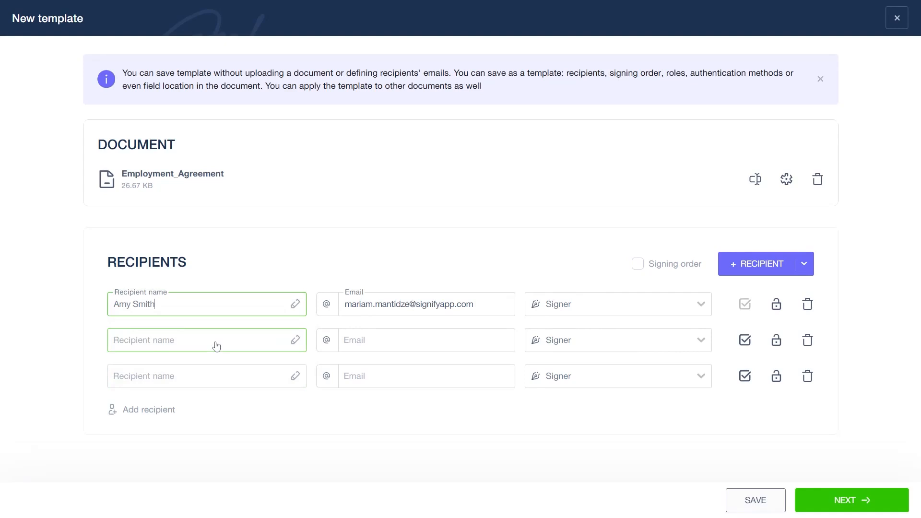
- Change the second recipient's name field label to "Employee name"
click(296, 340)
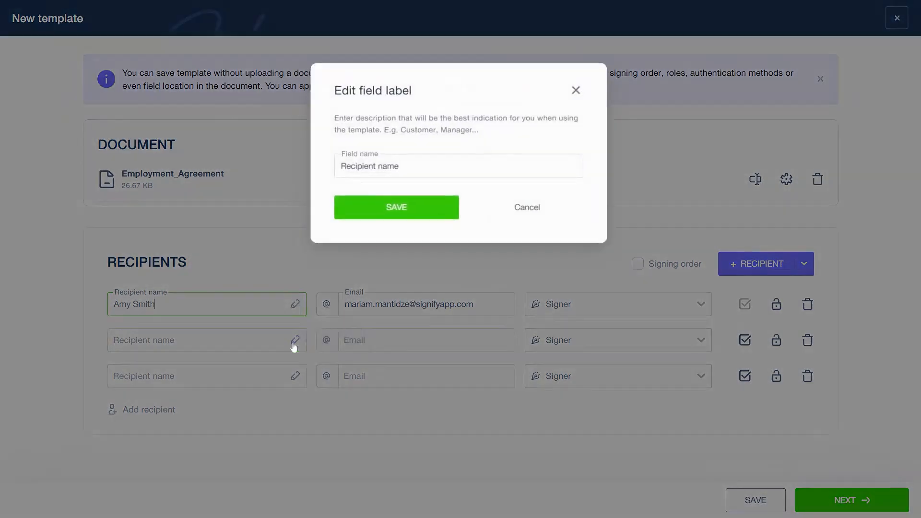
double_click(355, 164)
text(Employee)
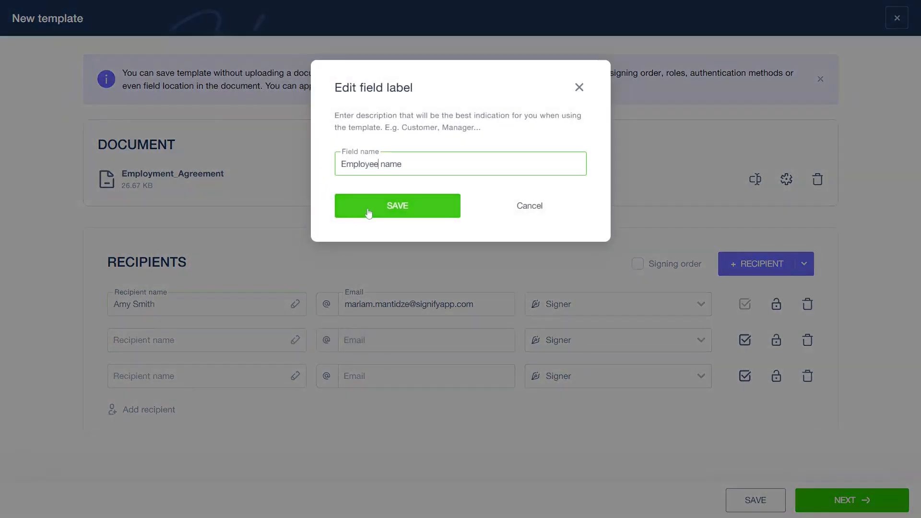
click(380, 207)
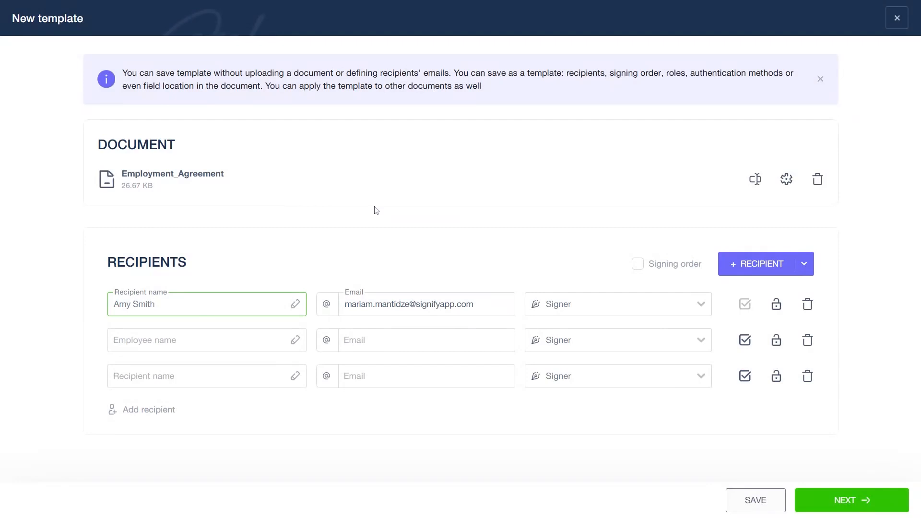
- Set the third recipient's role to Receives copy and fill in the recipient from a saved contact
click(567, 384)
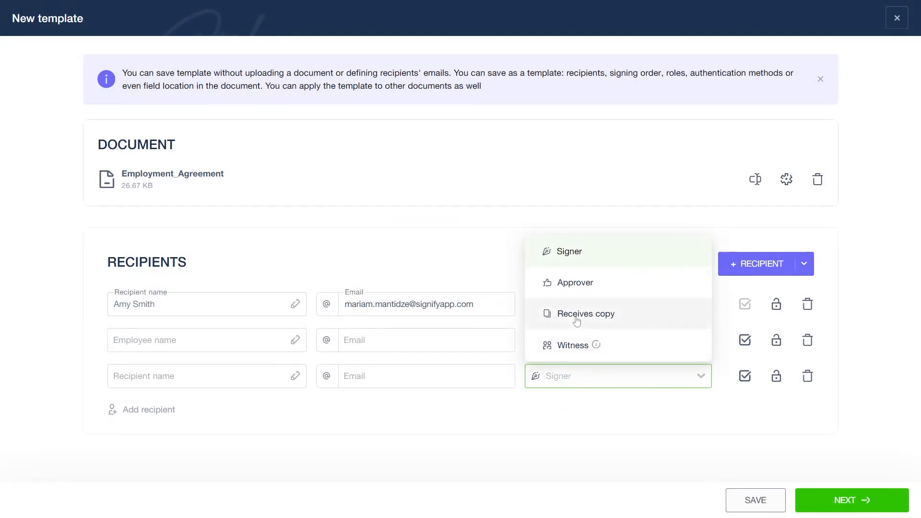
click(577, 321)
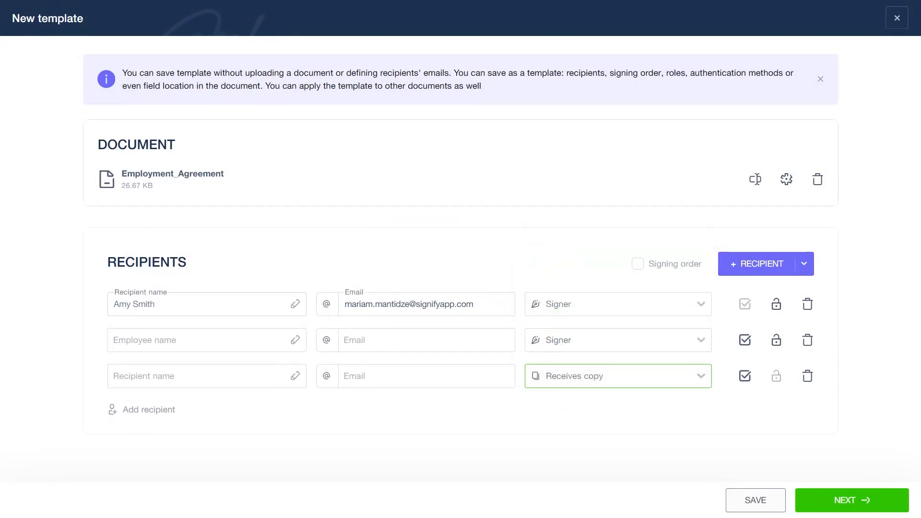
click(201, 377)
text(Hele)
click(204, 236)
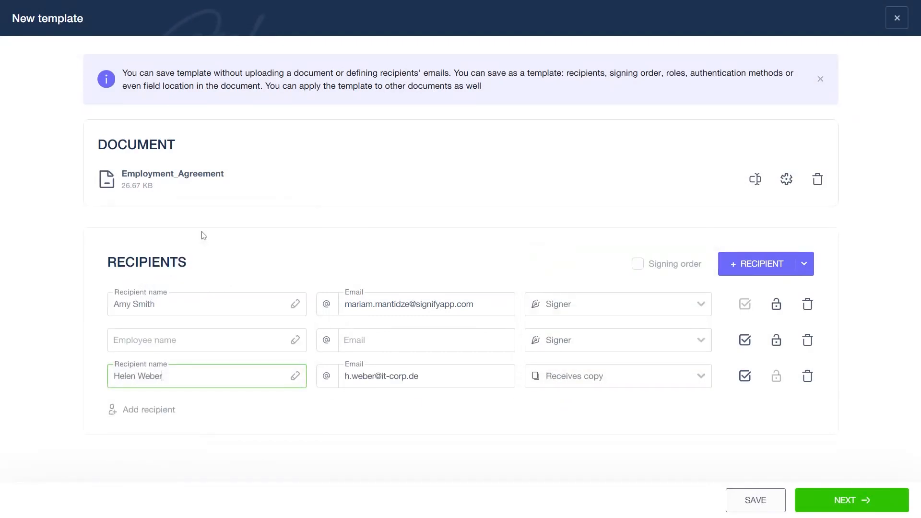
- Set the employee recipient's delivery method to Send via SMS and enable the signing order for all recipients
click(547, 349)
click(337, 347)
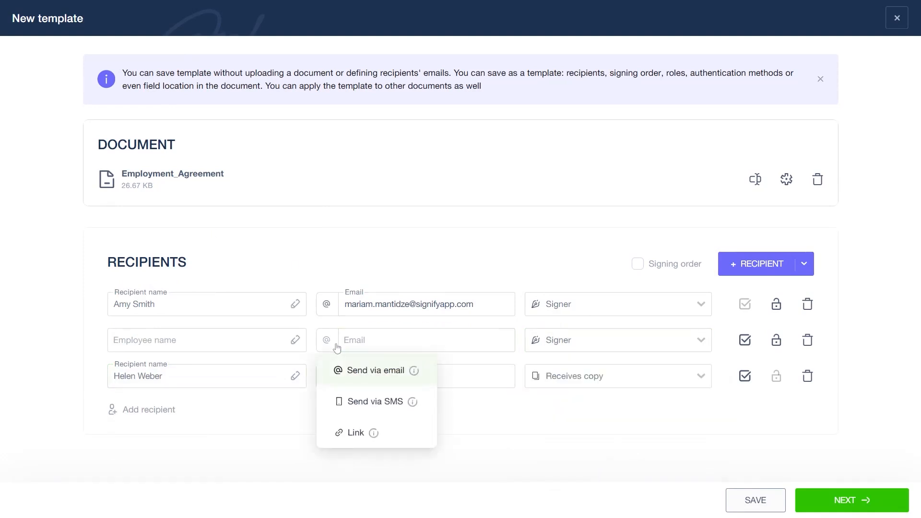
click(339, 401)
click(638, 264)
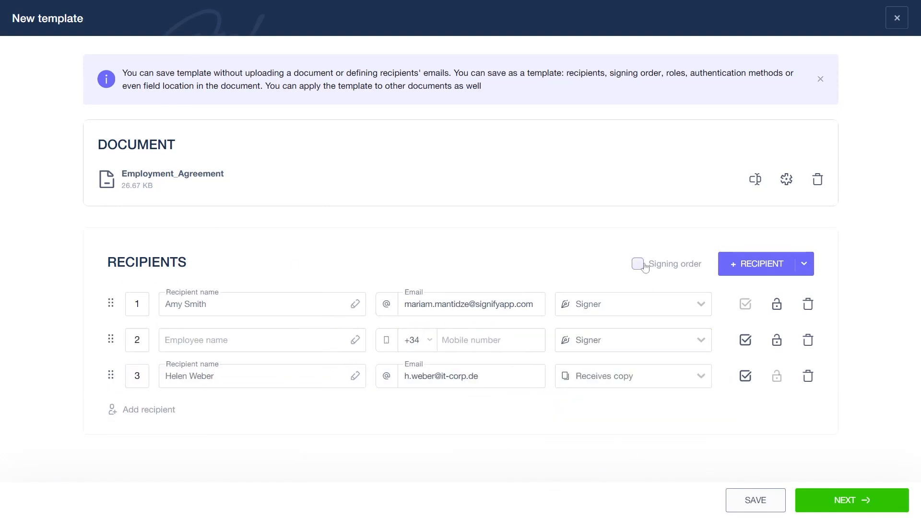
- Remove the Forward and Download audit trail permissions from the employee recipient and save the permissions
click(745, 343)
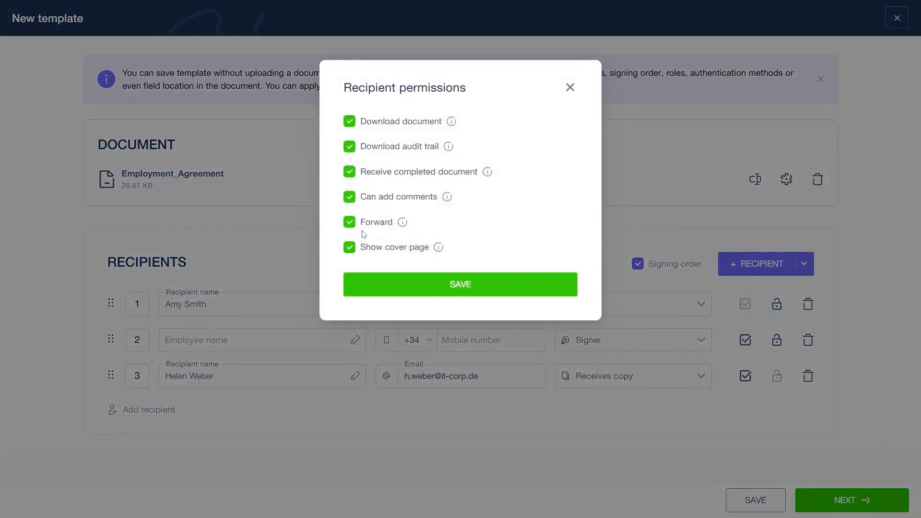
click(359, 225)
click(373, 150)
click(460, 287)
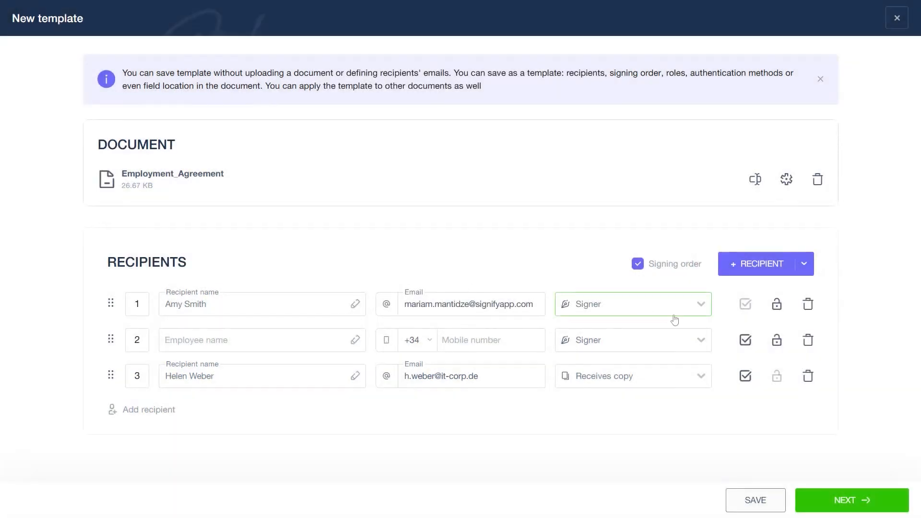
- Turn on authentication for the first recipient and continue to placing fields on the document
click(776, 304)
click(334, 170)
click(430, 276)
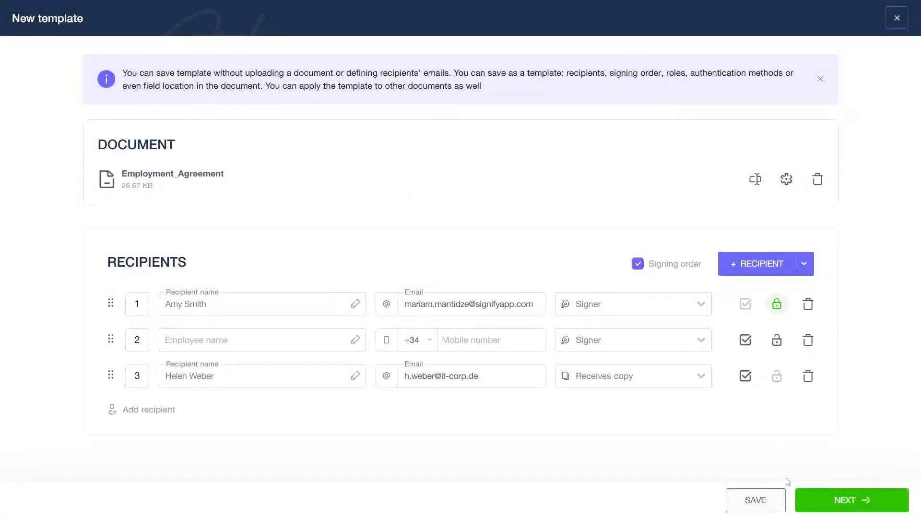
click(835, 504)
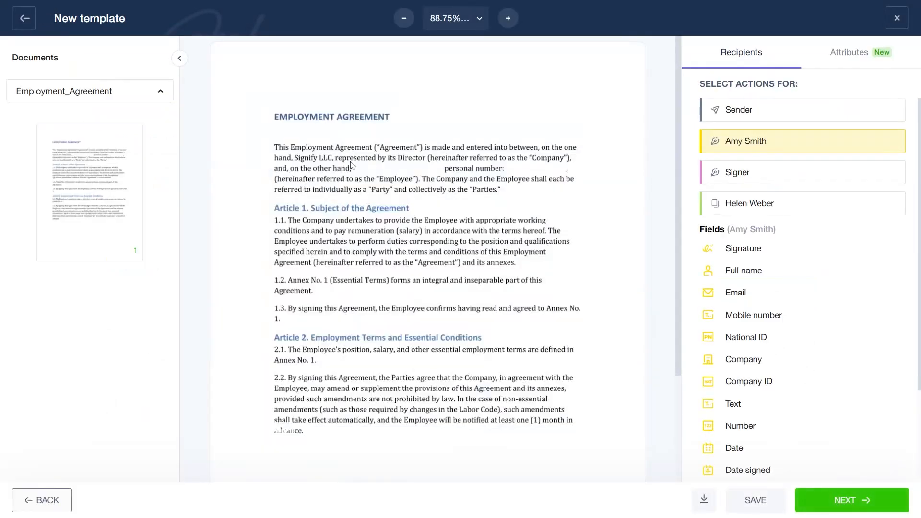
- Place a sender text field in the blank after "on the other hand,", widen it to fit and name it "Name, surname"
drag(350, 164, 435, 172)
drag(509, 170, 565, 175)
click(726, 120)
drag(735, 250, 355, 170)
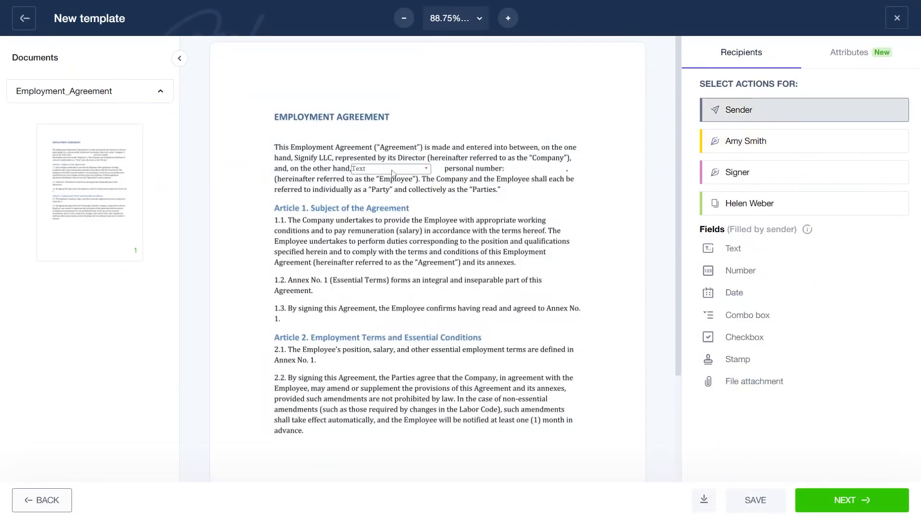
click(394, 171)
drag(436, 172, 441, 173)
double_click(821, 139)
text(Name, surname)
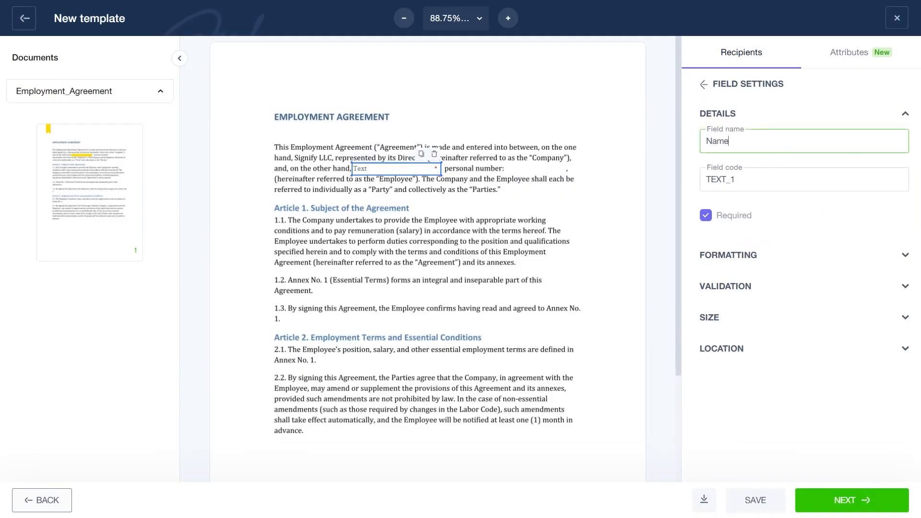
click(670, 203)
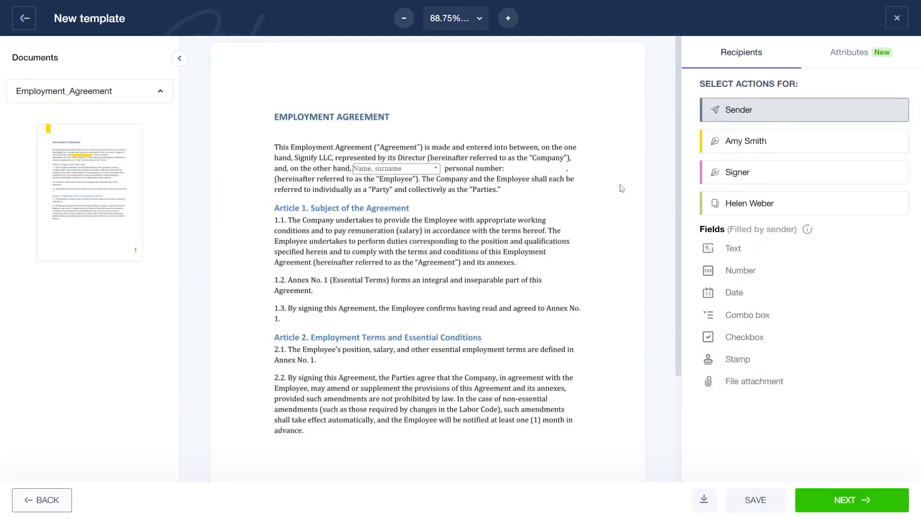
- Add a sender text field named "Personal ID" after "personal number:" and a sender date field across from the agreement title
drag(742, 248, 569, 177)
double_click(714, 141)
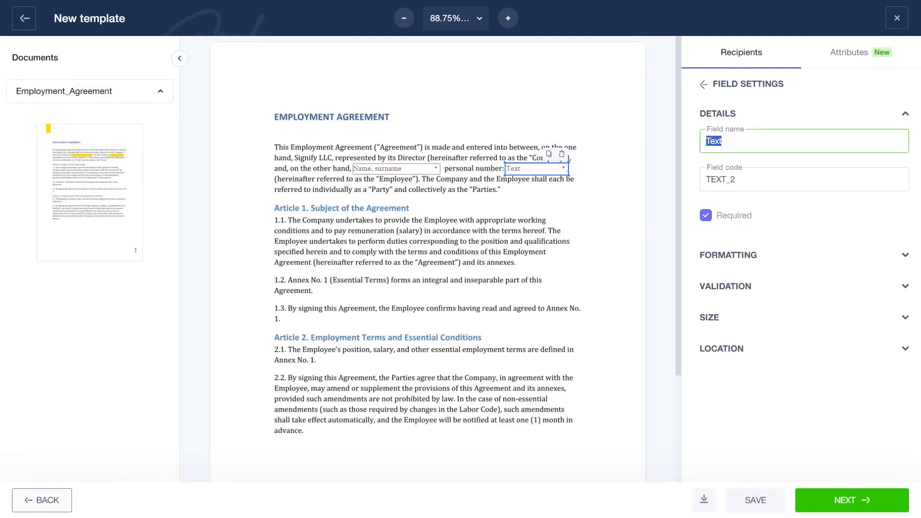
text(Personal ID)
click(540, 210)
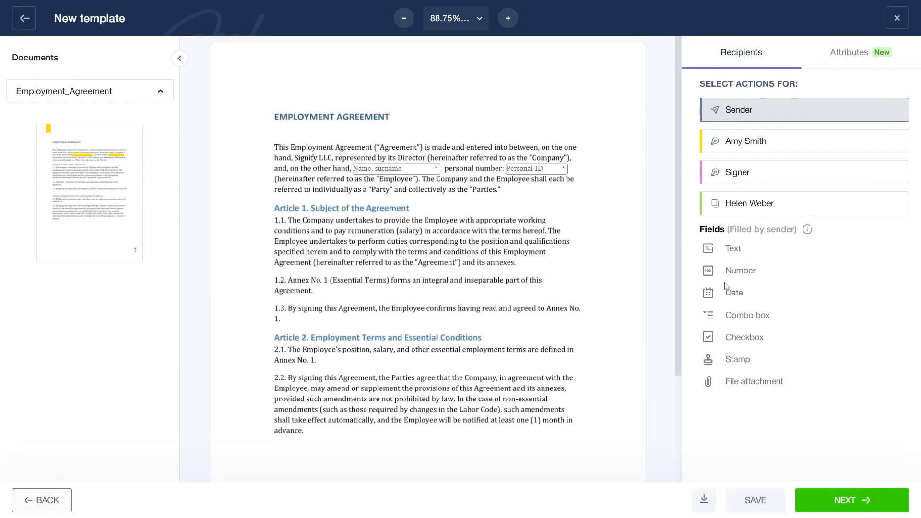
drag(733, 293, 584, 115)
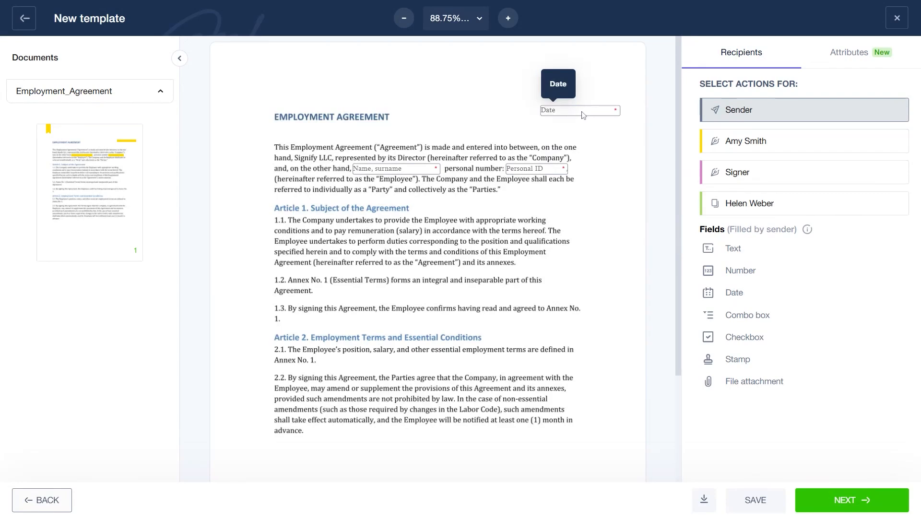
- Place signature fields for the first recipient and the employee signer side by side below the last paragraph and continue to the review page
click(718, 141)
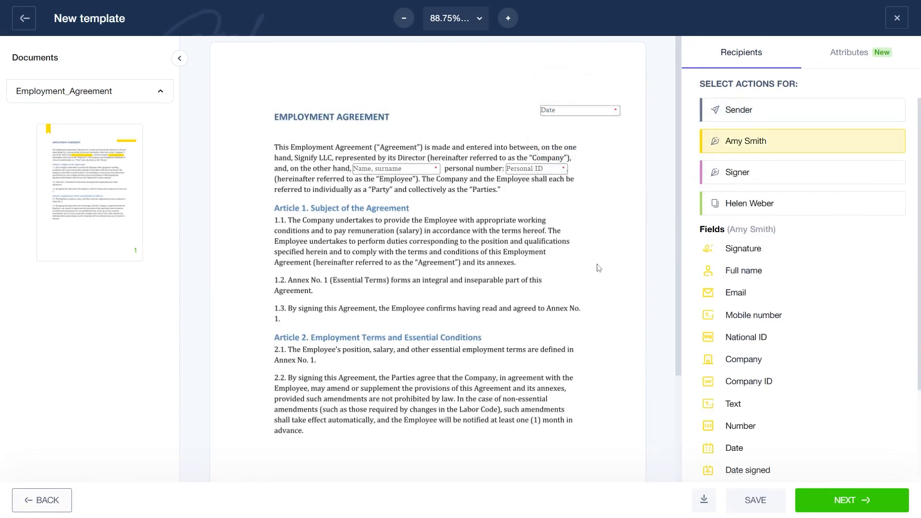
scroll(598, 268, down, 3)
drag(729, 250, 551, 331)
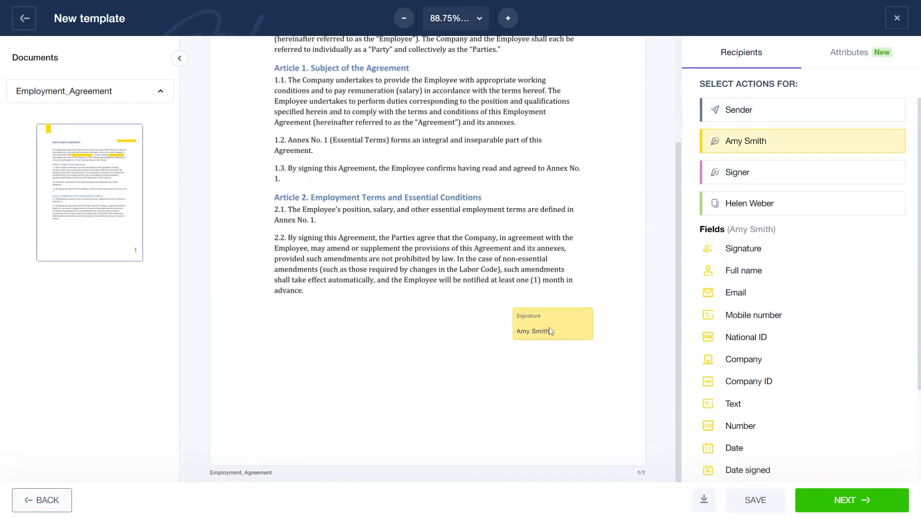
click(734, 172)
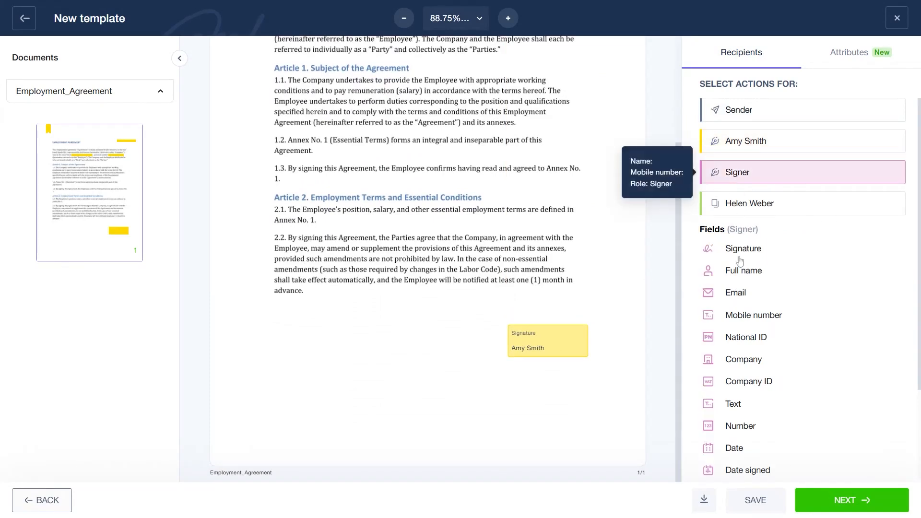
drag(740, 262, 362, 344)
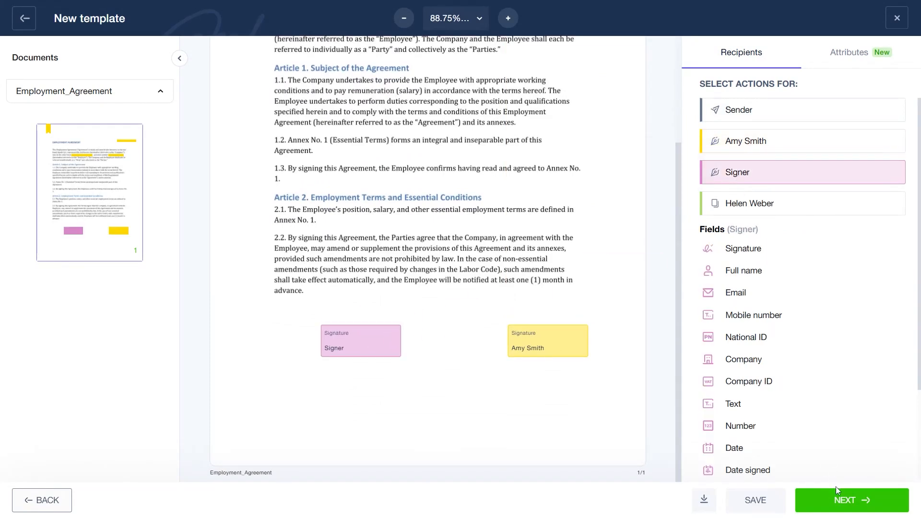
click(841, 500)
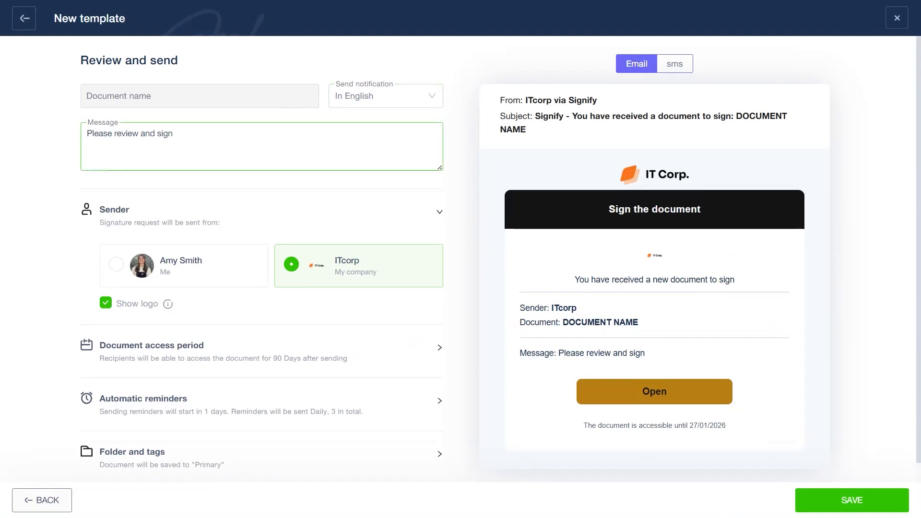
drag(173, 133, 87, 134)
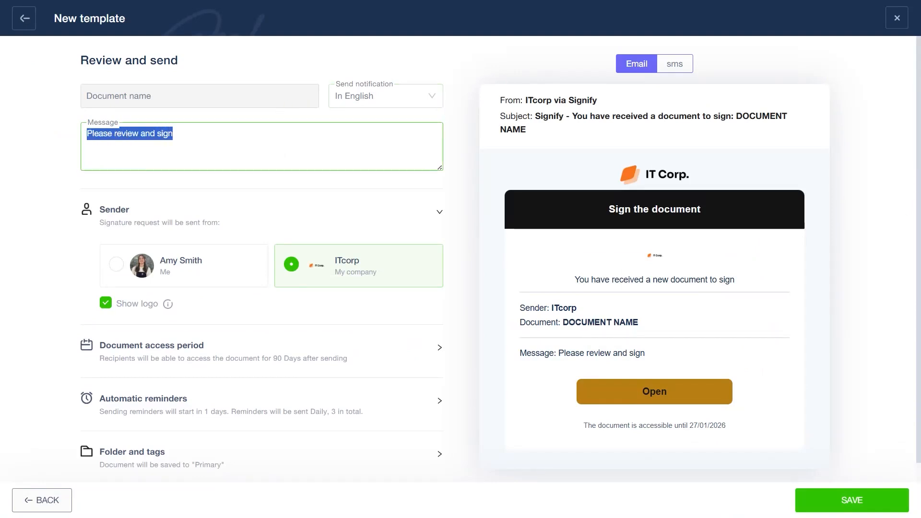
click(117, 265)
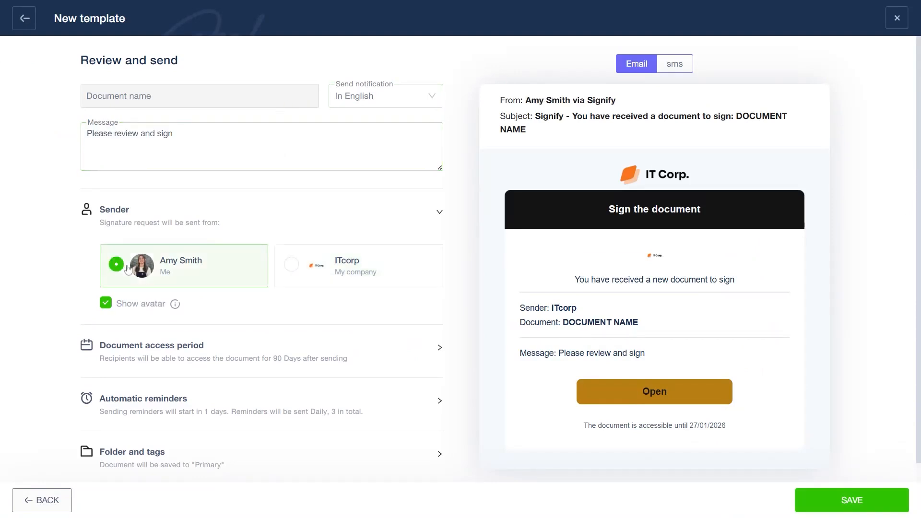
click(353, 277)
- Set the time unit of the document access period to Hours
click(242, 357)
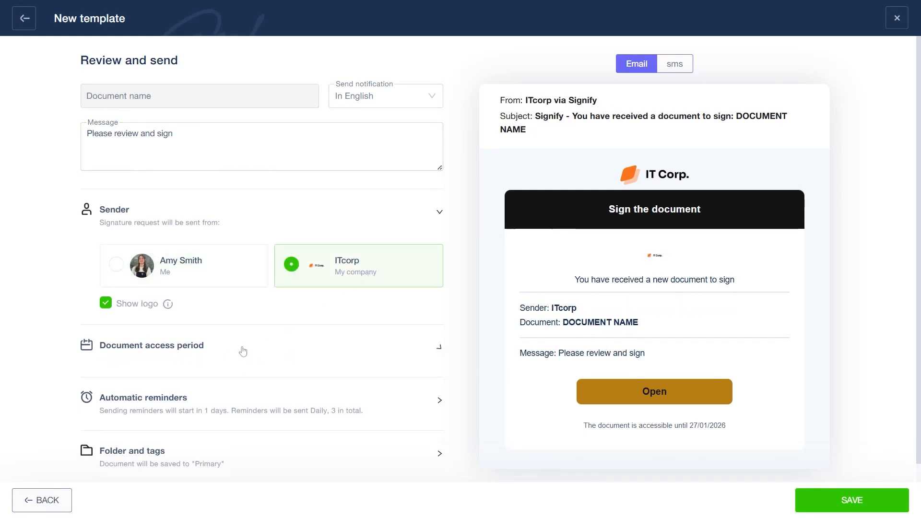
scroll(242, 350, down, 1)
click(358, 312)
click(339, 373)
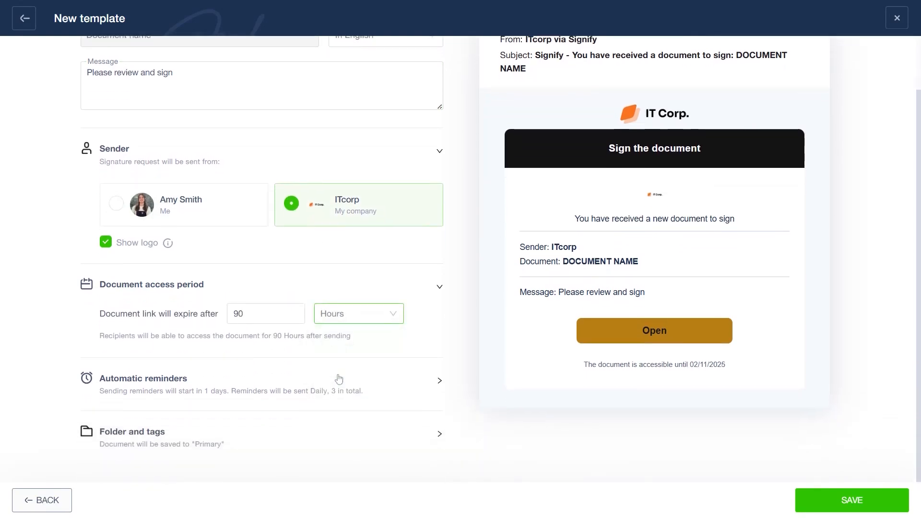
- Set the automatic reminders to be sent every 2 days
click(222, 389)
click(237, 317)
click(240, 402)
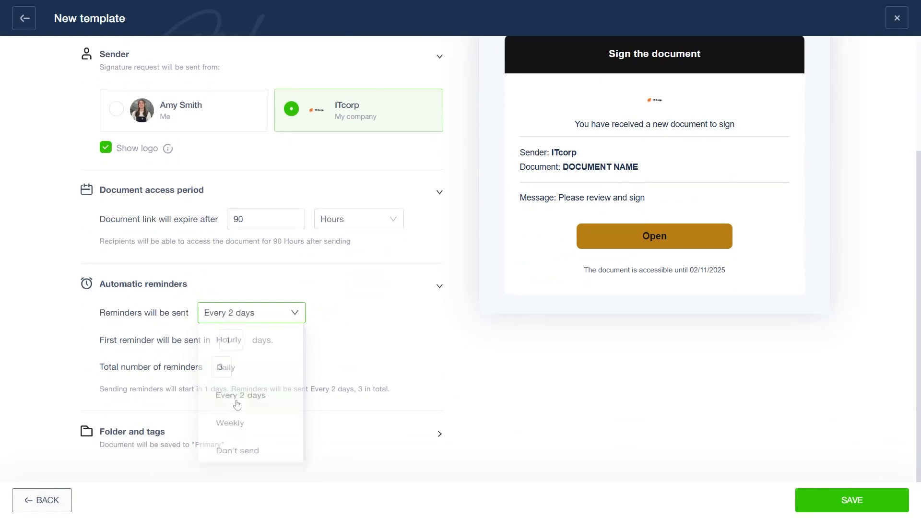
- Set the template's save folder to Compliance 2025 and assign the Confidential tag
click(202, 435)
click(206, 393)
click(172, 300)
click(206, 420)
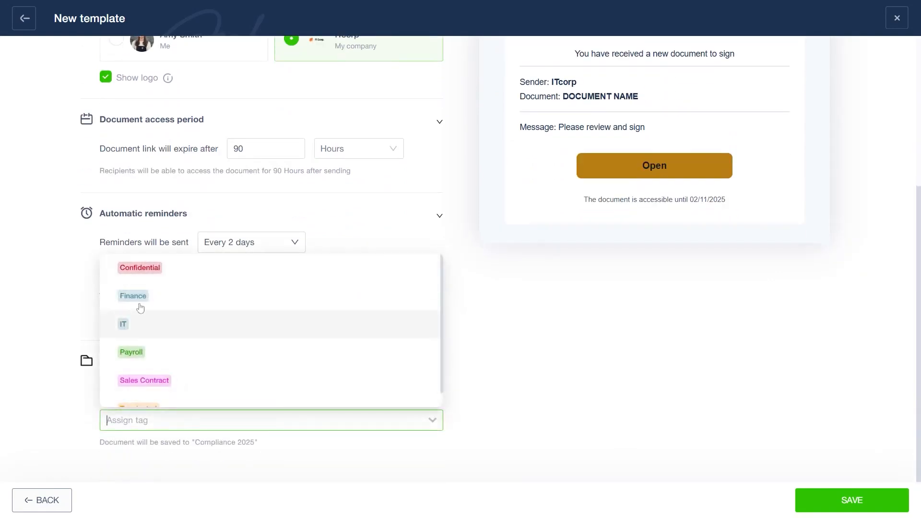
click(139, 268)
click(594, 408)
- Save the template as Employment_Agreement with the description "Full time"
click(822, 508)
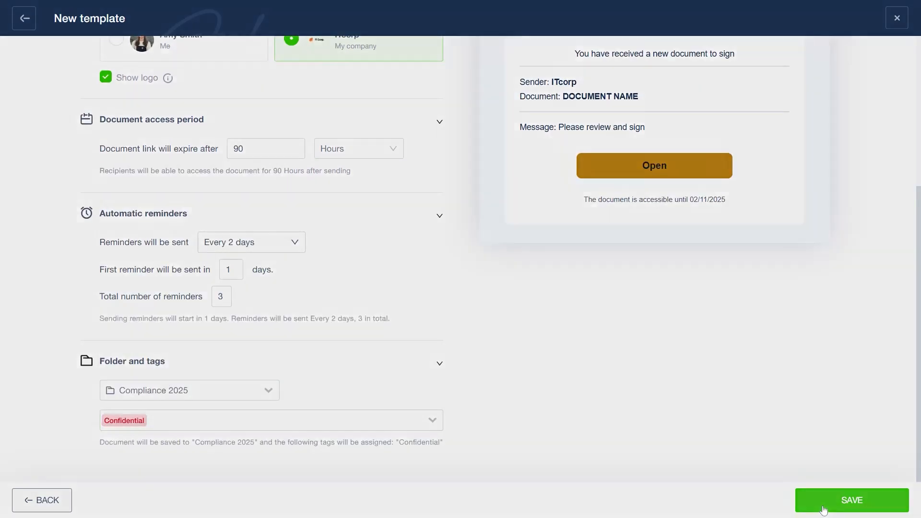
click(351, 163)
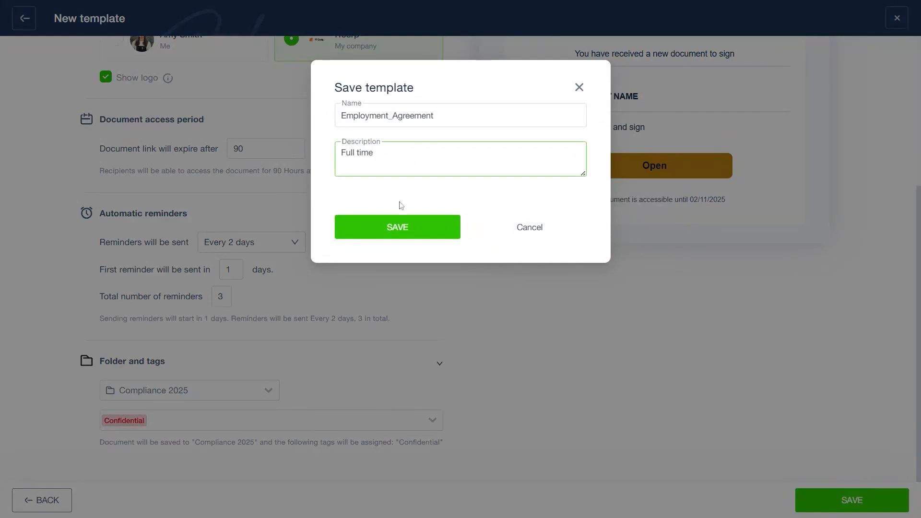
click(390, 235)
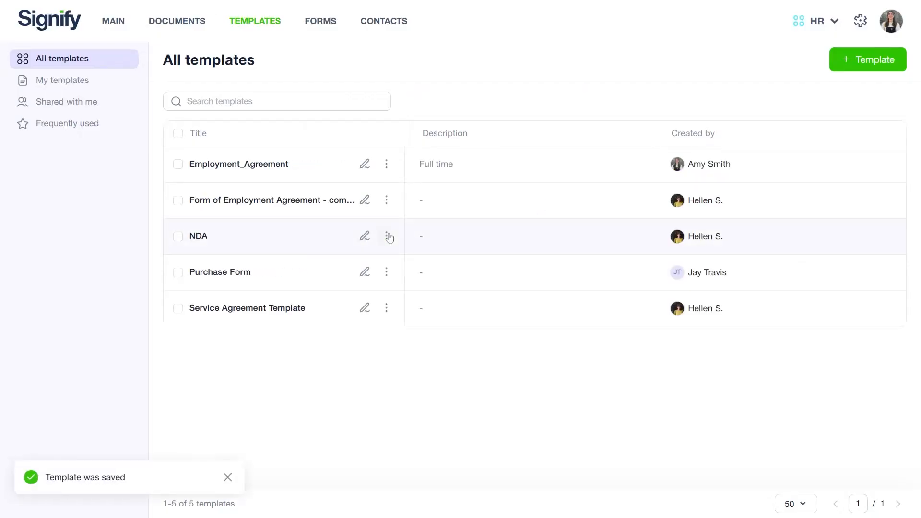
- Start a new document from the main page using the Employment_Agreement template
click(387, 164)
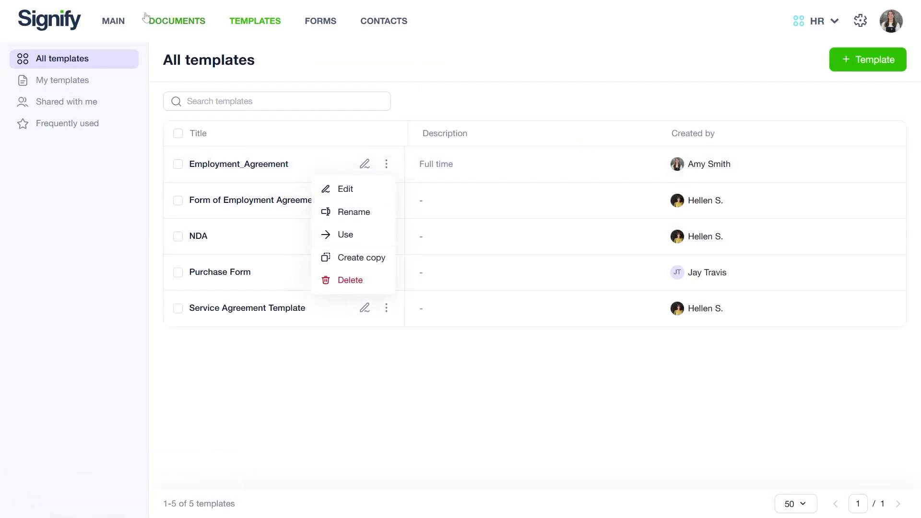
click(120, 21)
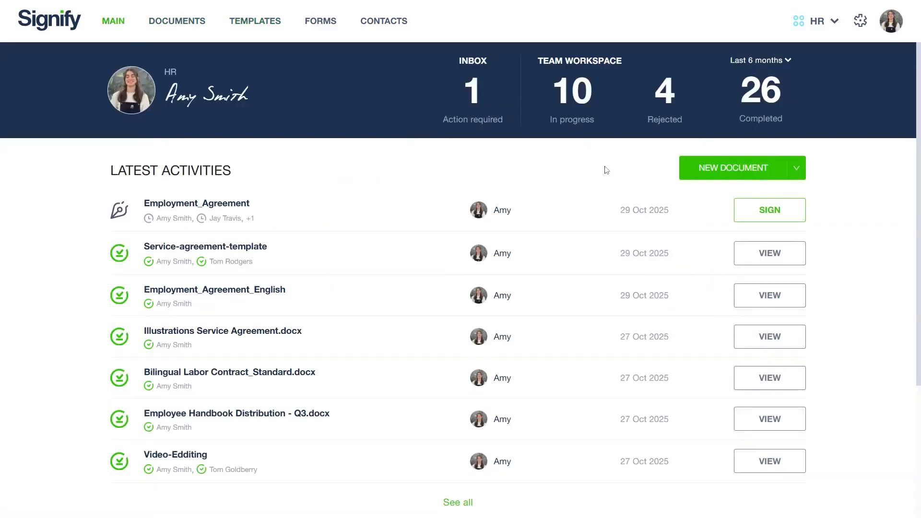
click(794, 169)
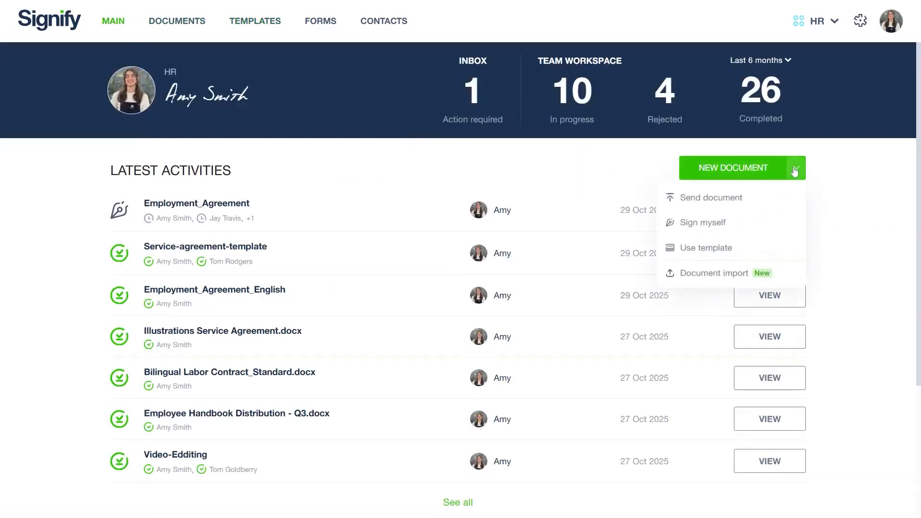
click(710, 251)
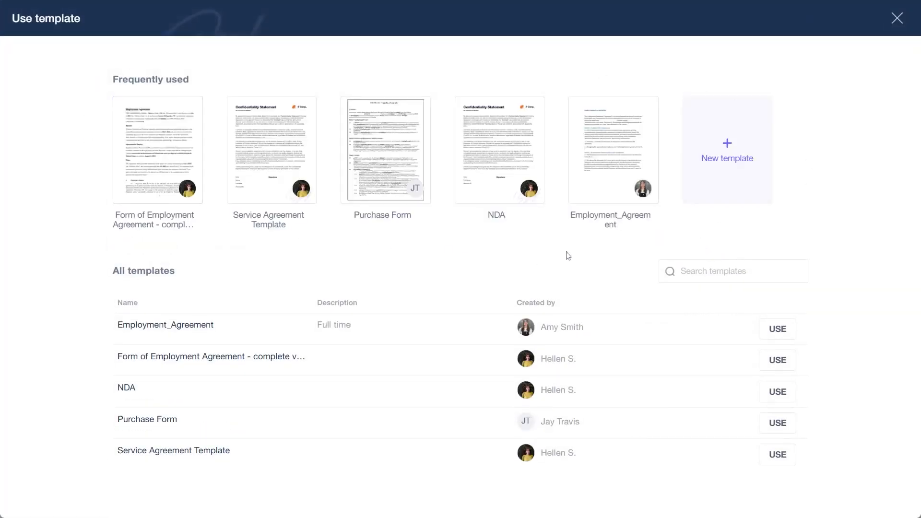
click(631, 156)
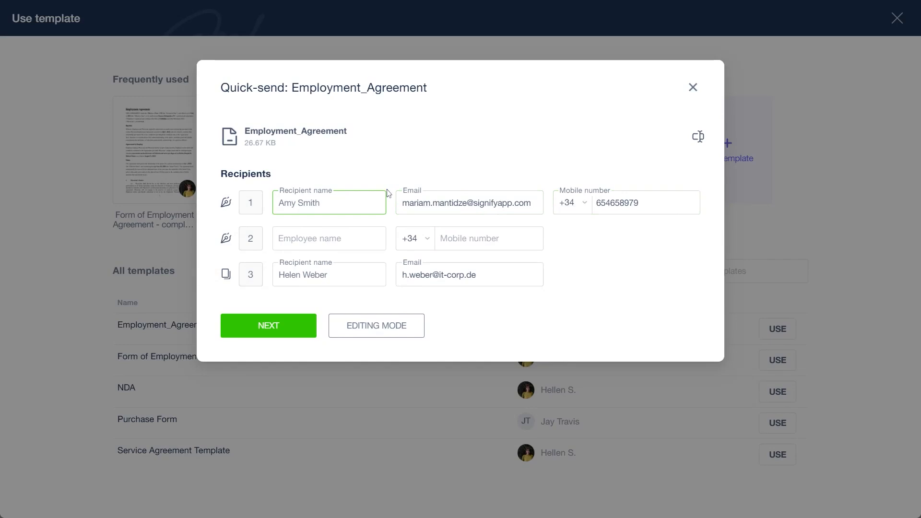
- Fill in the employee recipient from the saved contacts and continue to the quick-send form fields
click(329, 238)
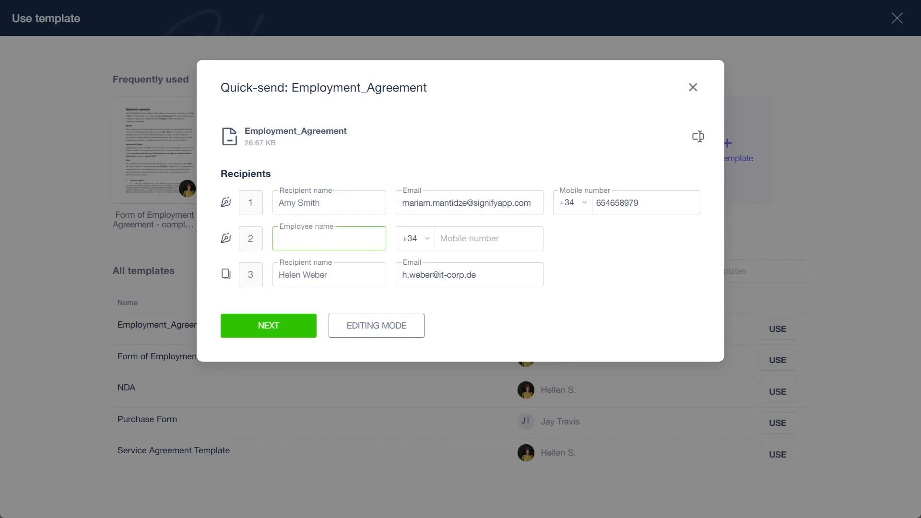
text(Jay)
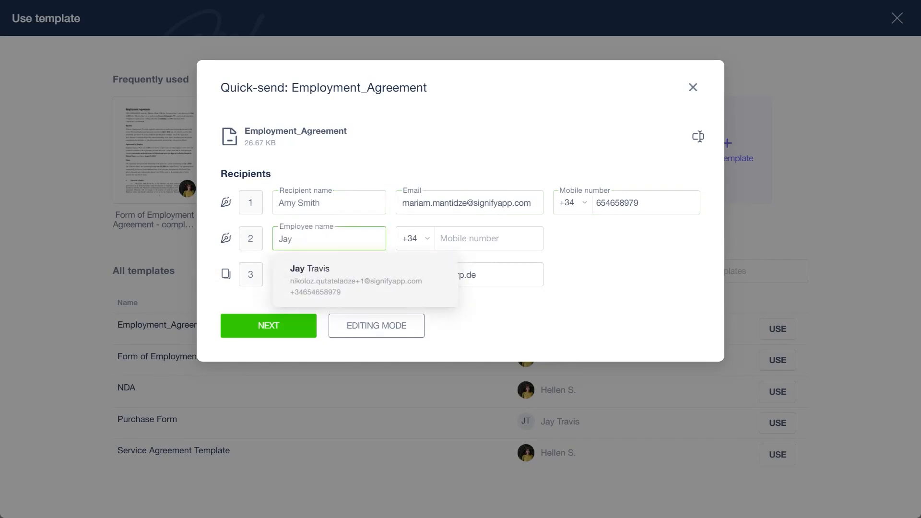
click(295, 268)
click(288, 336)
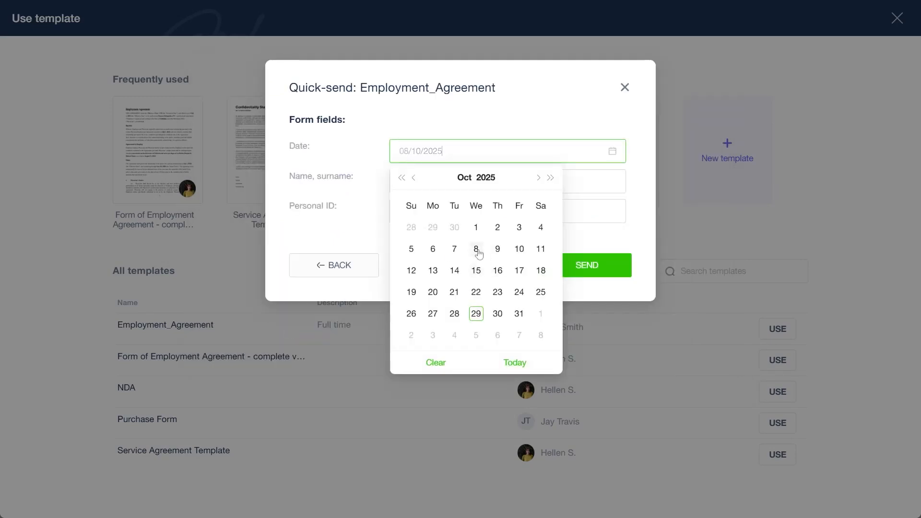
- Set the form date to 08/10/2025 and enter the person's full name and personal ID
click(477, 249)
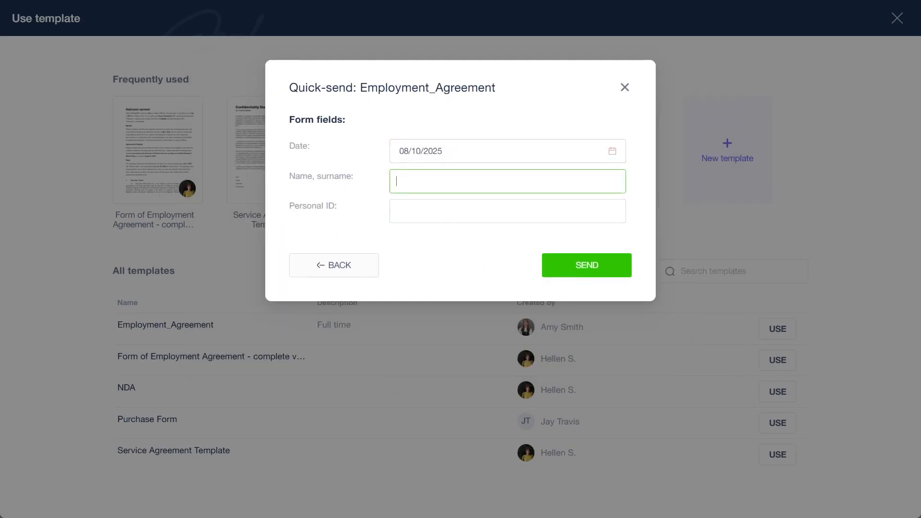
key(Tab)
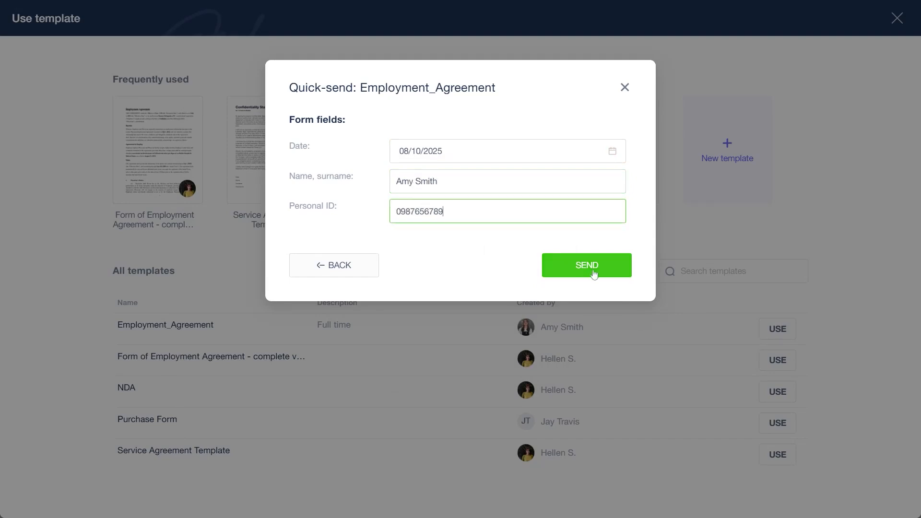
click(593, 274)
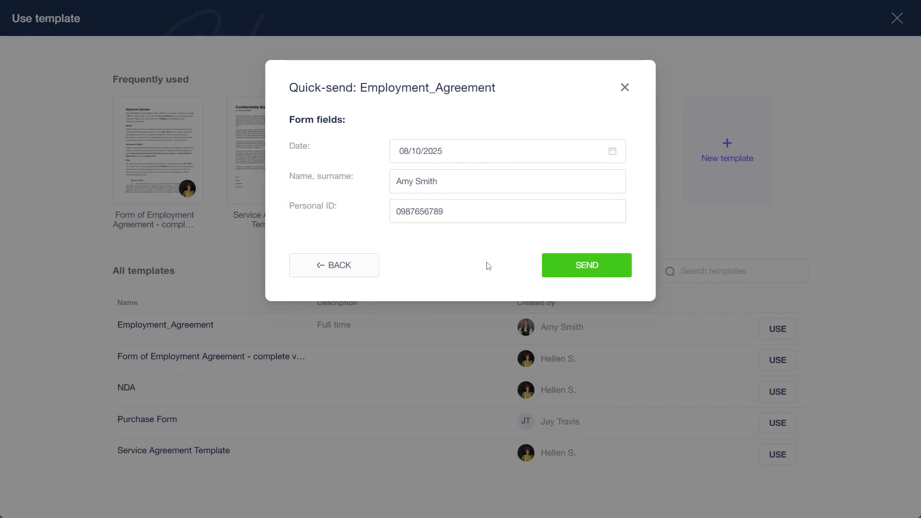
- Switch the quick-send document to editing mode, send it from the editor and go to the documents list
click(359, 270)
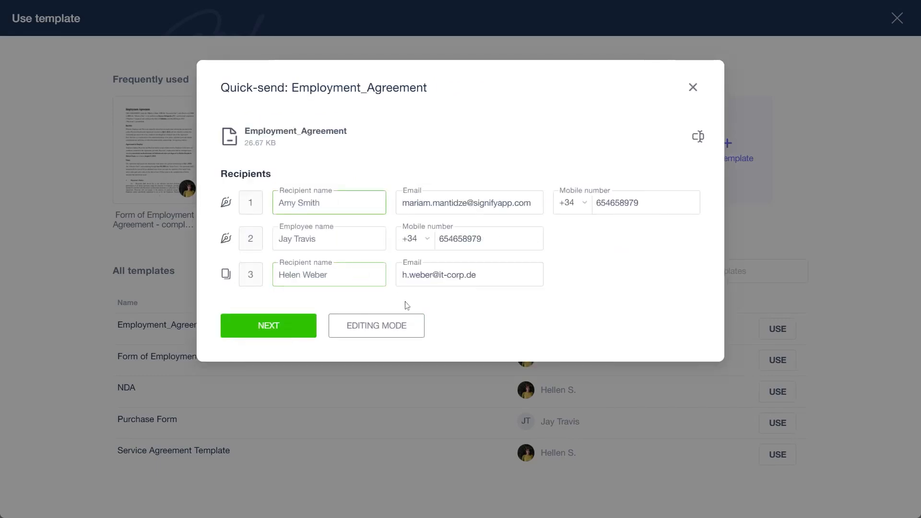
click(391, 335)
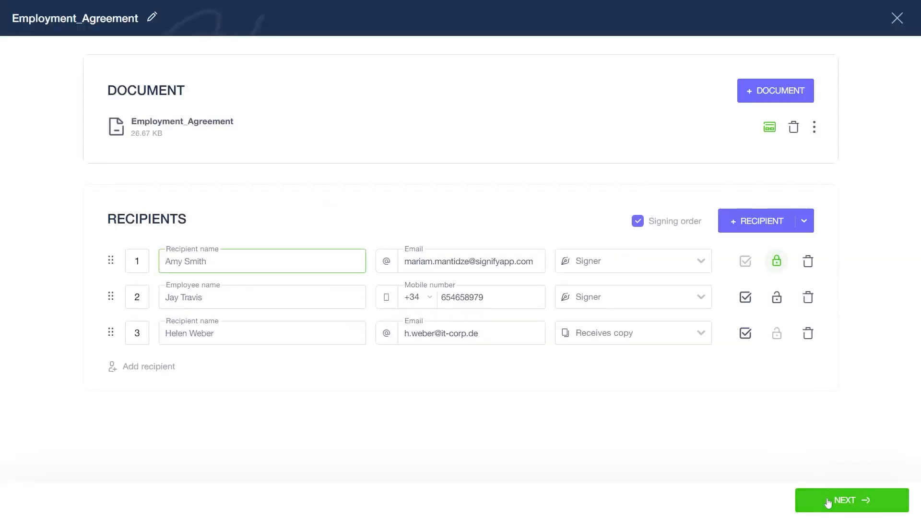
click(829, 502)
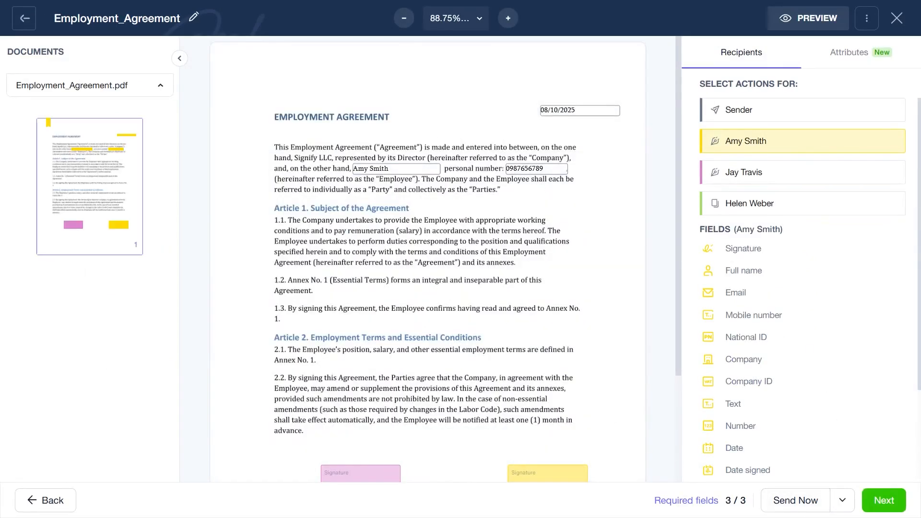
click(792, 502)
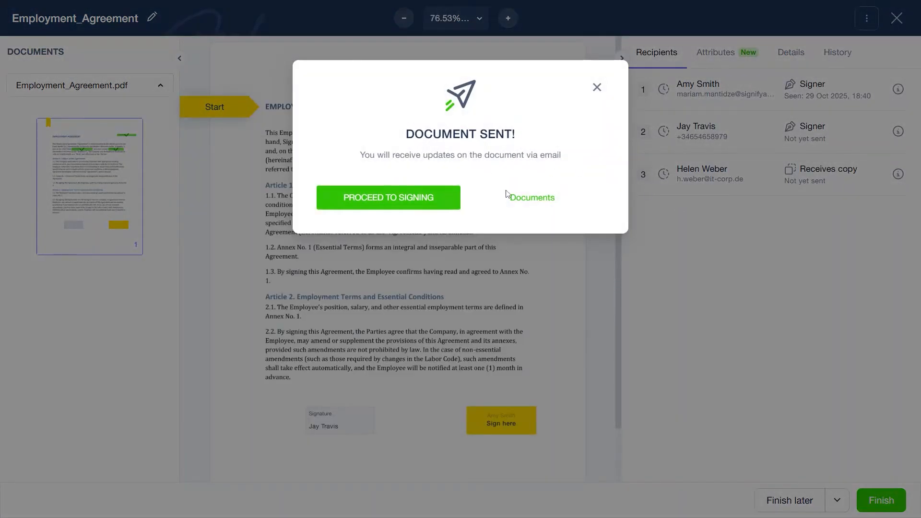
click(518, 201)
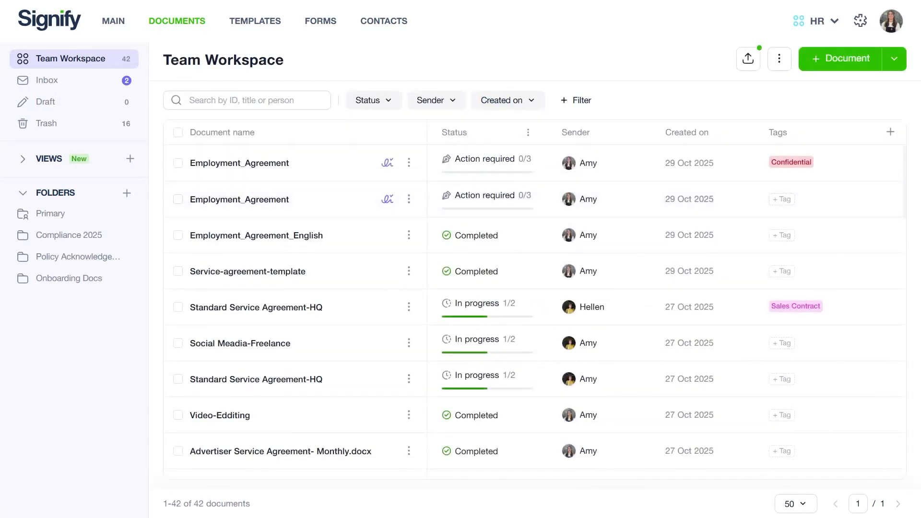
- Disable quick send in the Employment_Agreement template's settings and save the template
click(276, 21)
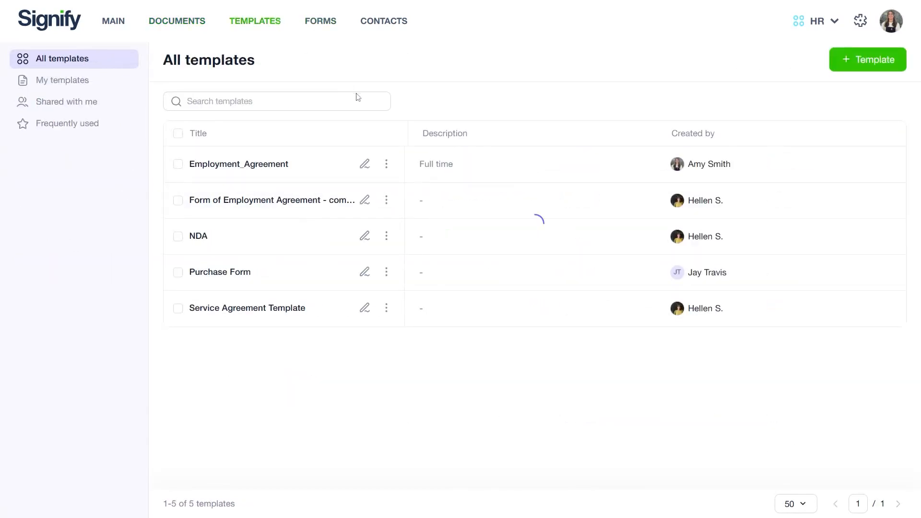
click(366, 165)
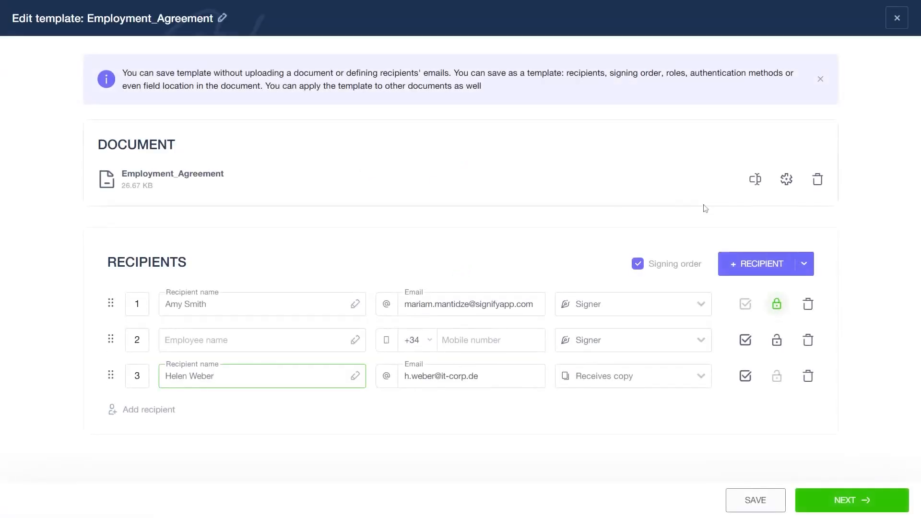
click(787, 181)
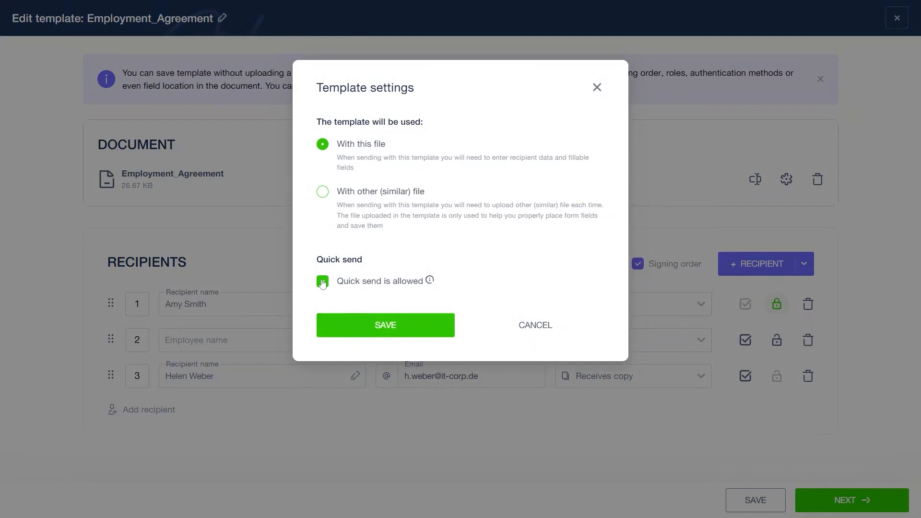
click(390, 326)
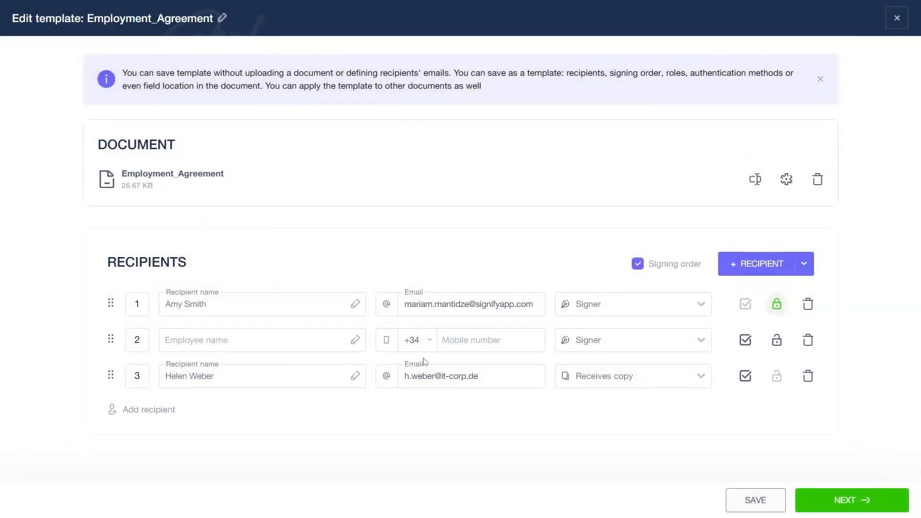
click(747, 501)
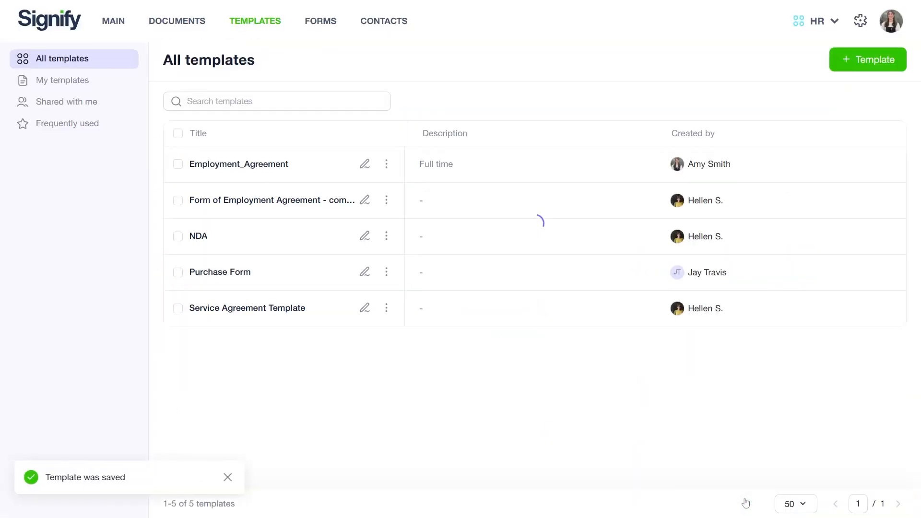
- Use the Employment_Agreement template again, fill in the employee recipient from the saved contacts and continue to the document editor
click(387, 163)
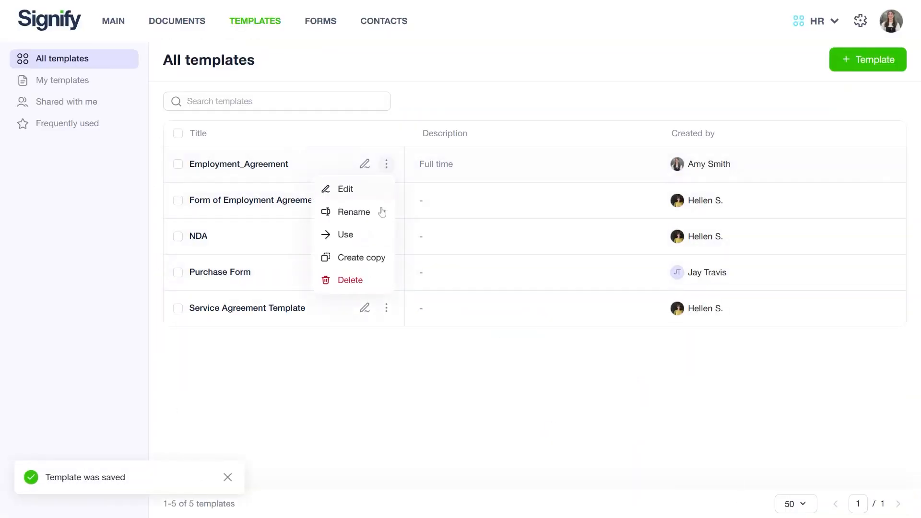
click(371, 234)
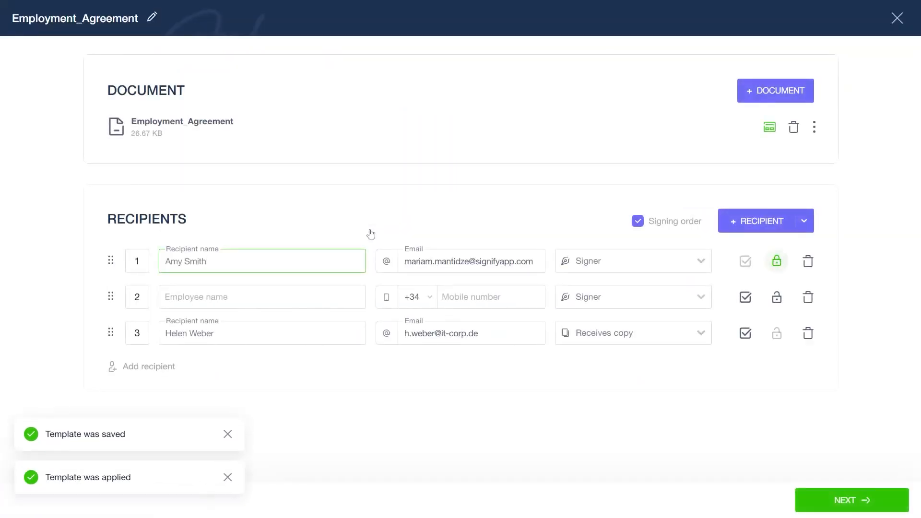
click(307, 288)
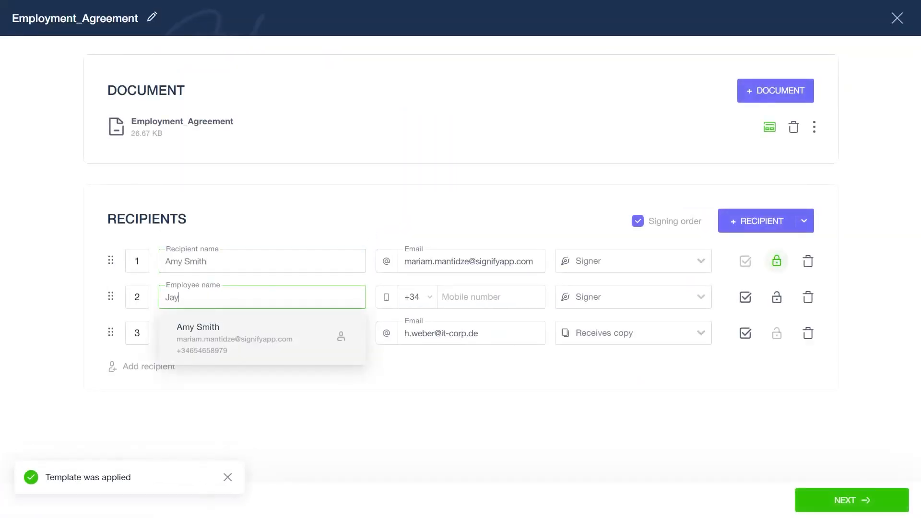
click(267, 333)
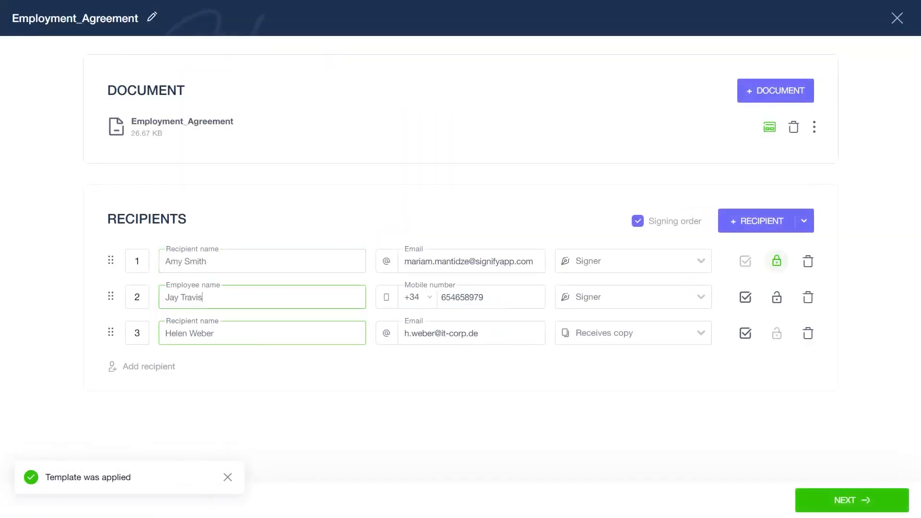
click(859, 502)
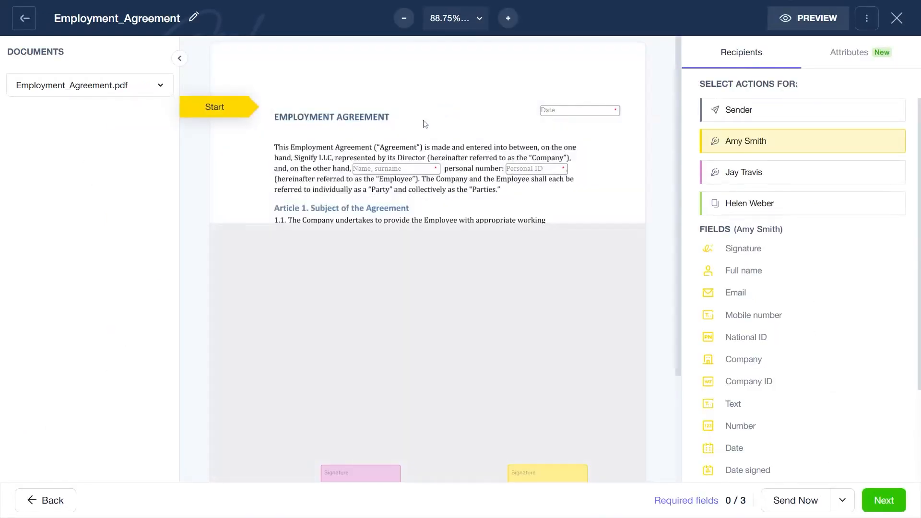
- Complete the sender fields with the date 06/10/2025, the full name and the personal ID, and send the document
click(578, 113)
click(577, 109)
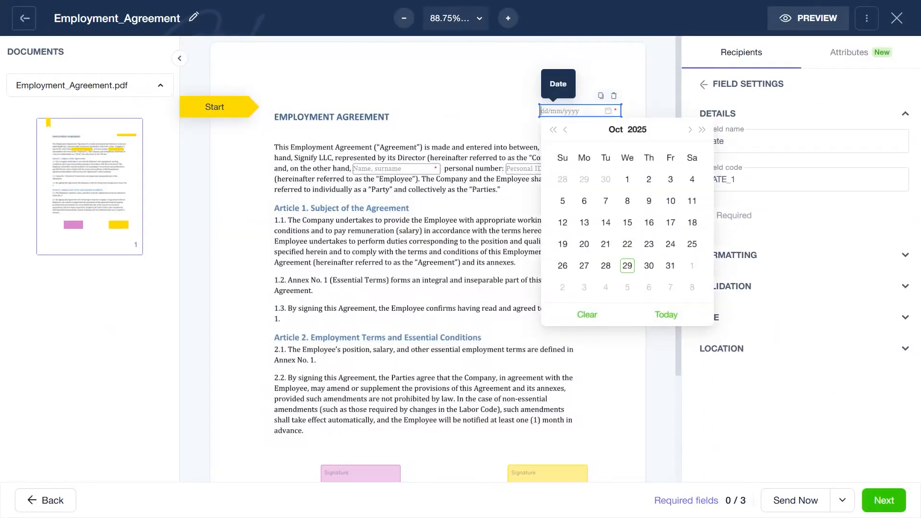
click(584, 200)
click(376, 169)
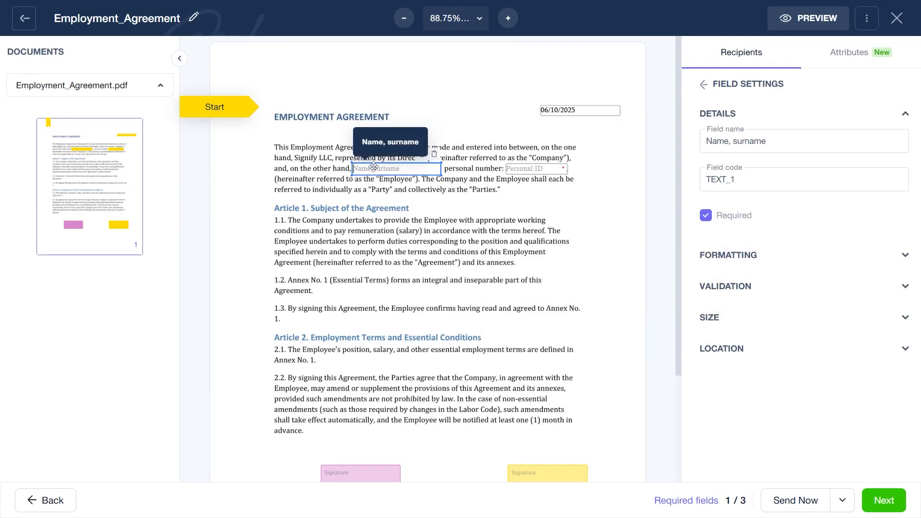
key(Tab)
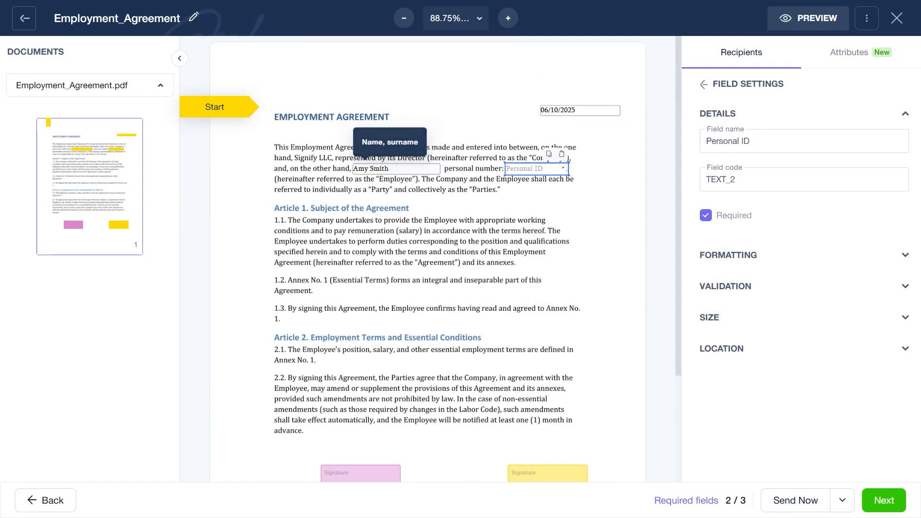
text(456789)
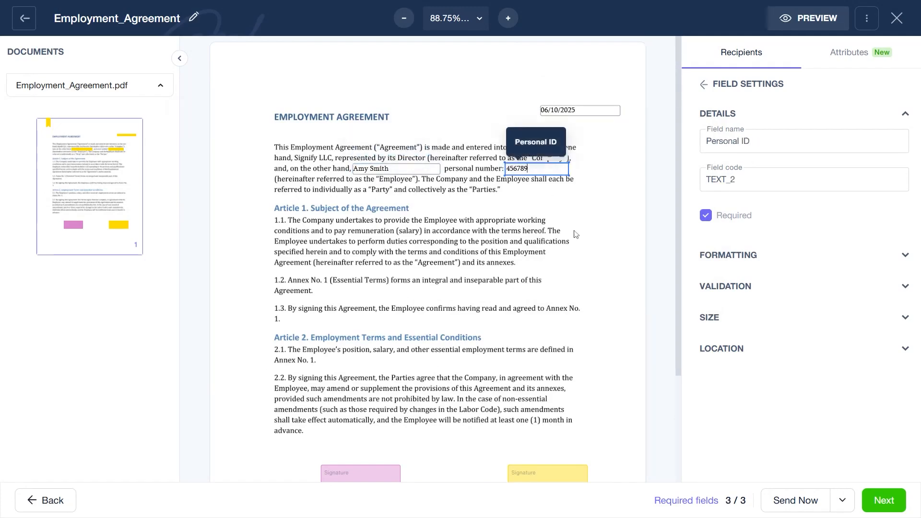
click(784, 499)
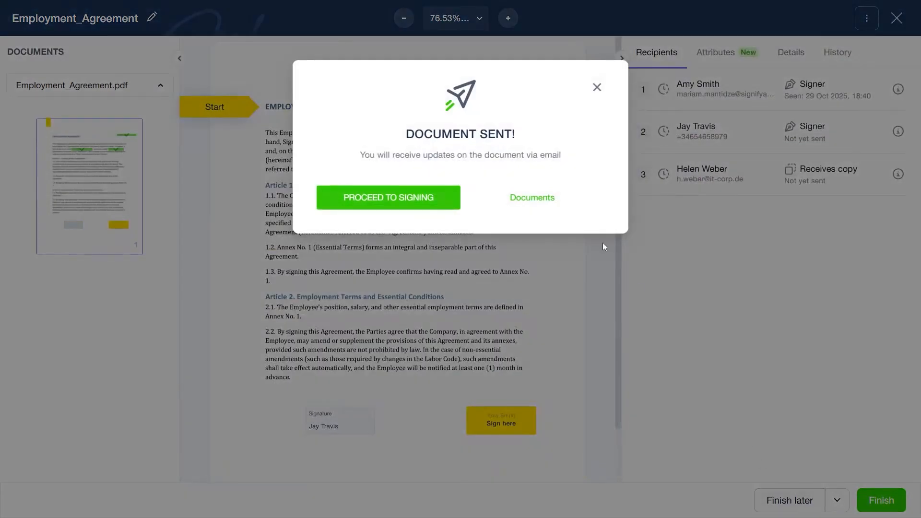
click(532, 201)
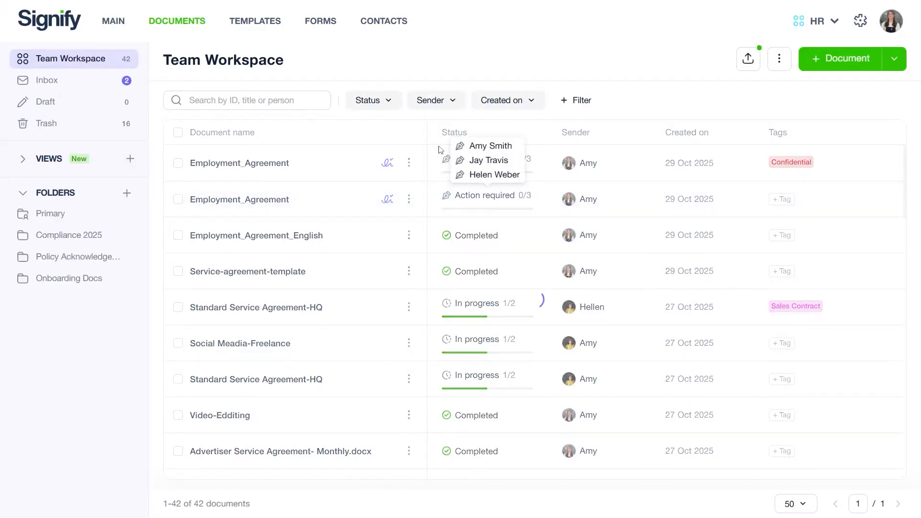